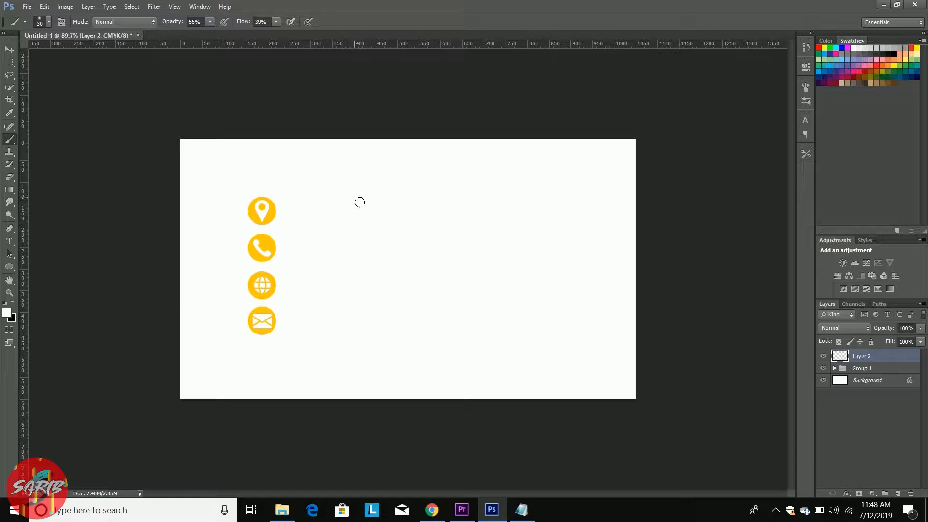
# Step: Start a new document and name it "business card"
pyautogui.click(27, 7)
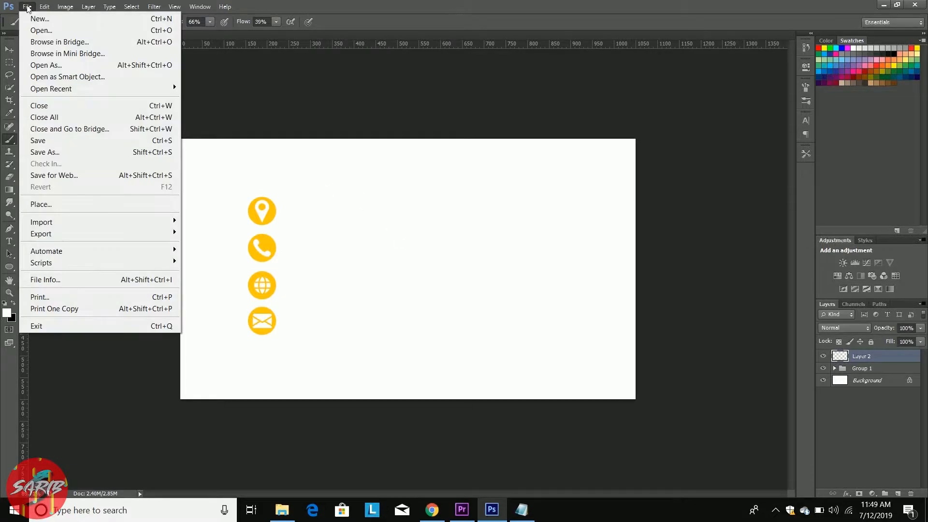
pyautogui.click(160, 22)
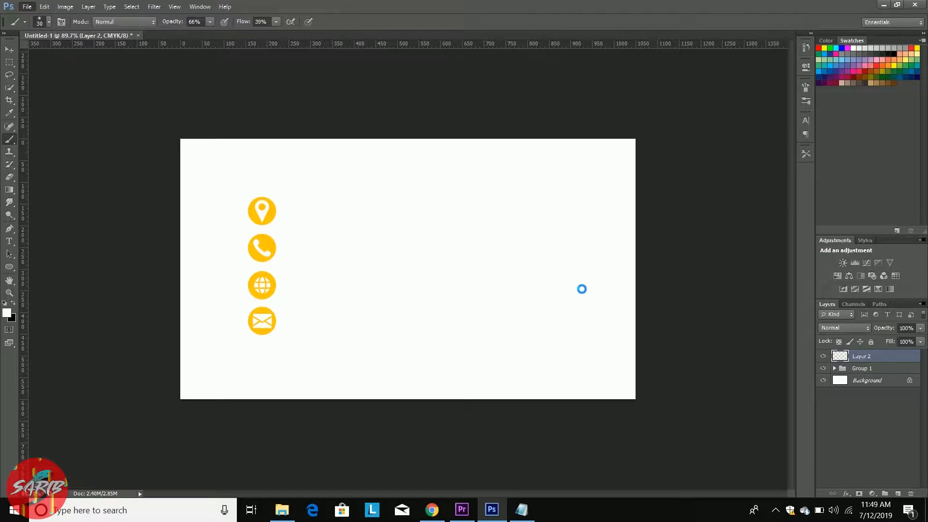
pyautogui.click(439, 175)
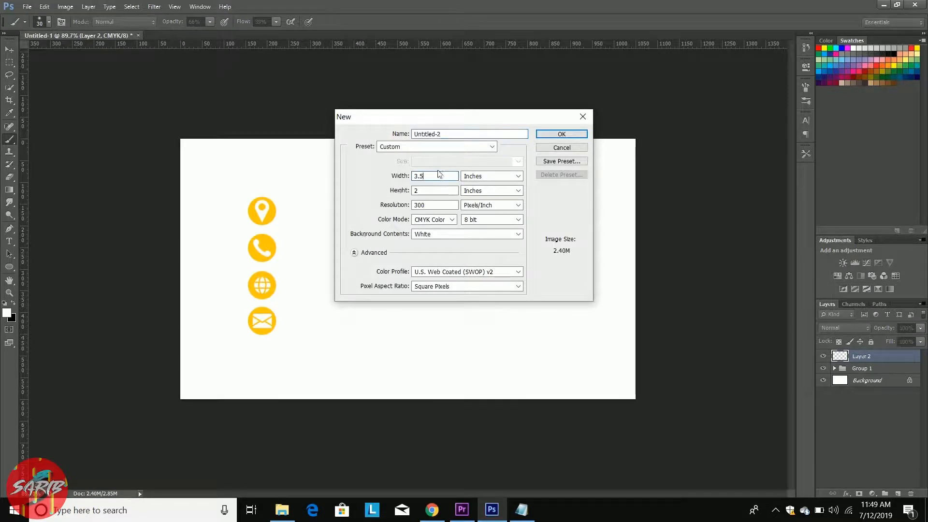
pyautogui.doubleClick(440, 134)
pyautogui.write('business card')
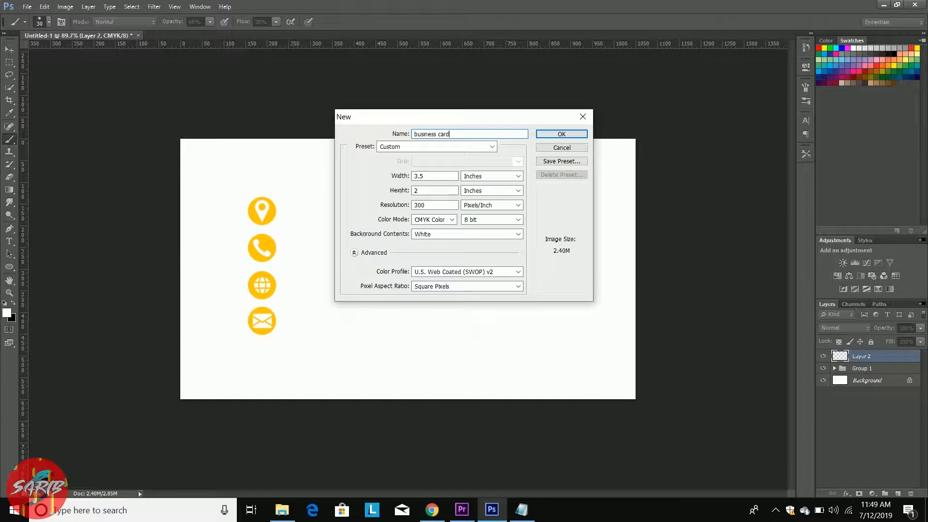
# Step: Create the document at 3.5 by 2 inches, 300 pixels/inch, in CMYK Color with a white background
pyautogui.press('Tab')
pyautogui.press('Tab')
pyautogui.press('Tab')
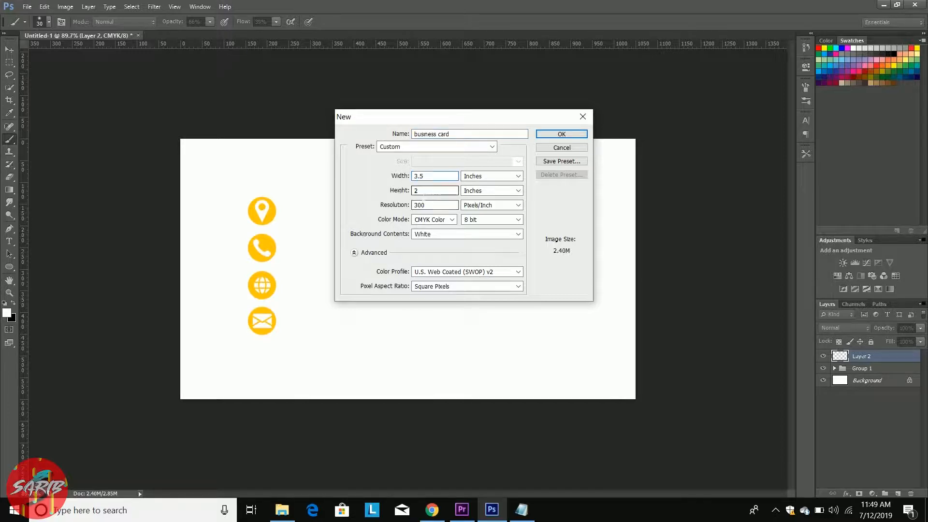
pyautogui.press('Tab')
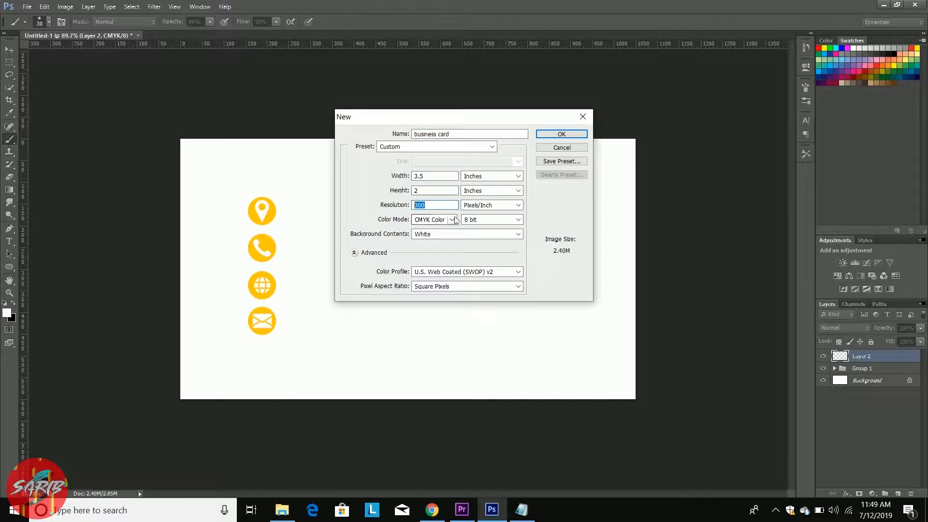
pyautogui.click(430, 220)
pyautogui.click(429, 259)
pyautogui.click(500, 176)
pyautogui.click(475, 196)
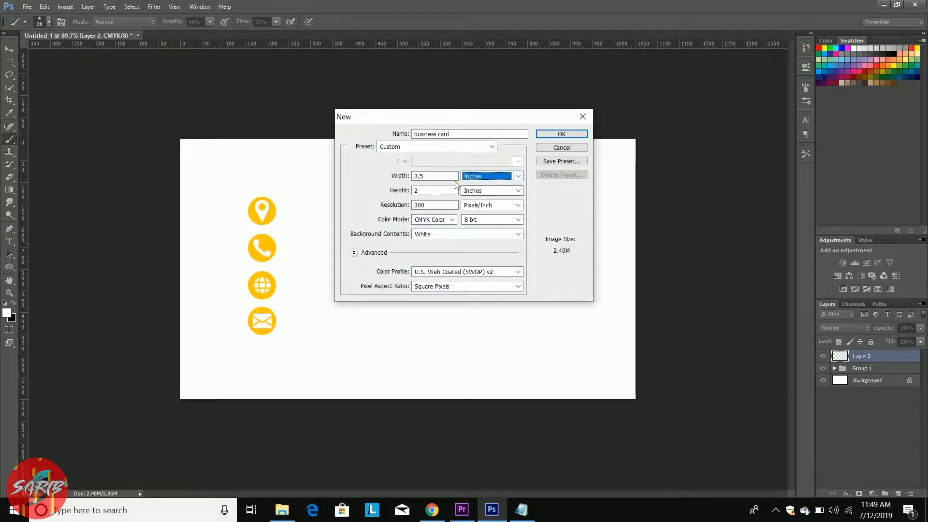
pyautogui.click(552, 131)
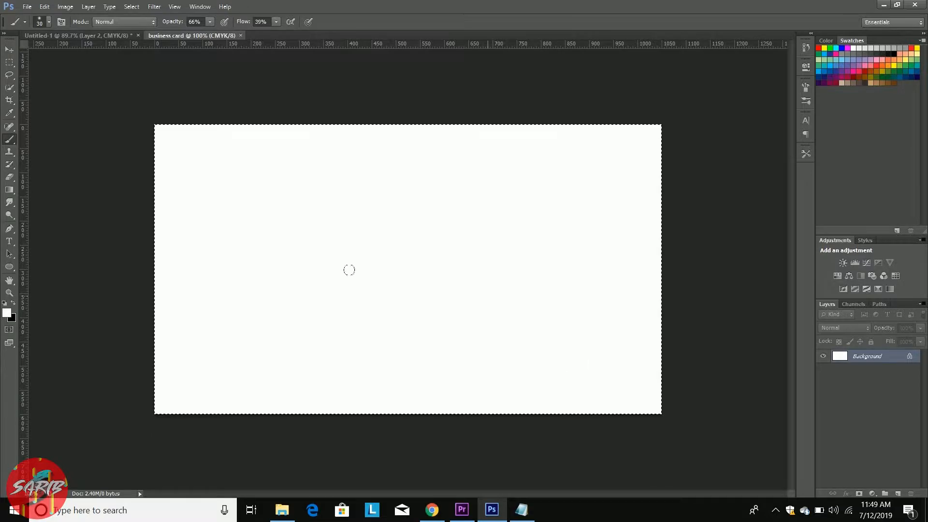
# Step: Fill the whole background layer with black and clear the selection
pyautogui.click(14, 303)
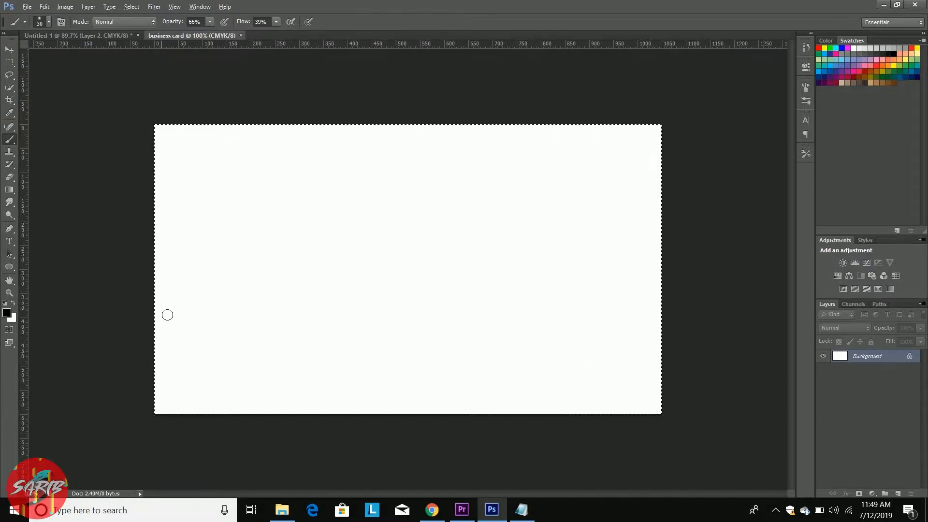
pyautogui.hotkey('alt', 'BackSpace')
pyautogui.hotkey('ctrl', 'd')
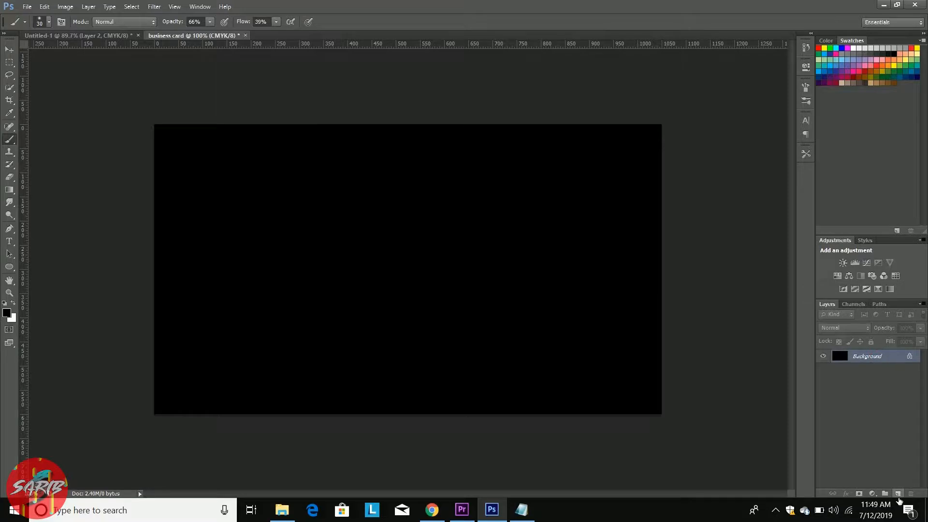
# Step: Add a new layer above the background and set the brush opacity and flow to 100%
pyautogui.click(897, 493)
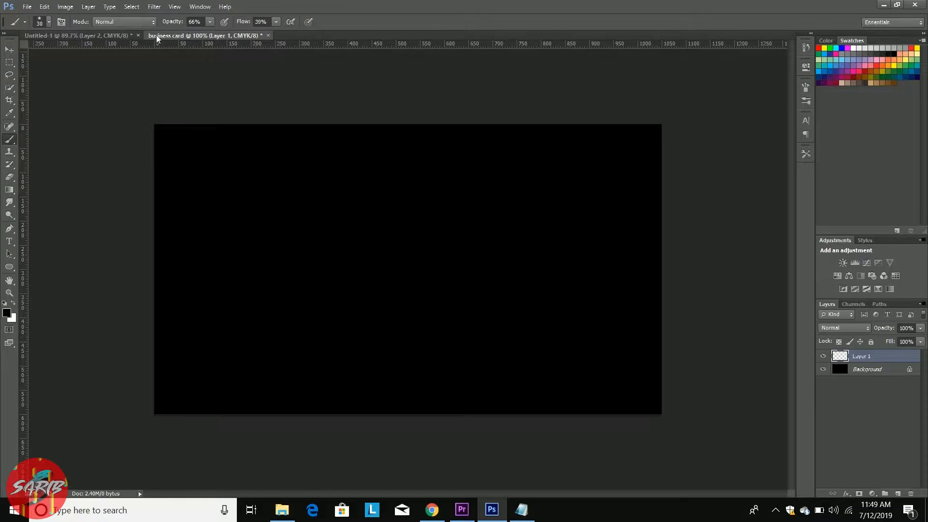
pyautogui.moveTo(169, 25); pyautogui.dragTo(380, 41)
pyautogui.click(857, 413)
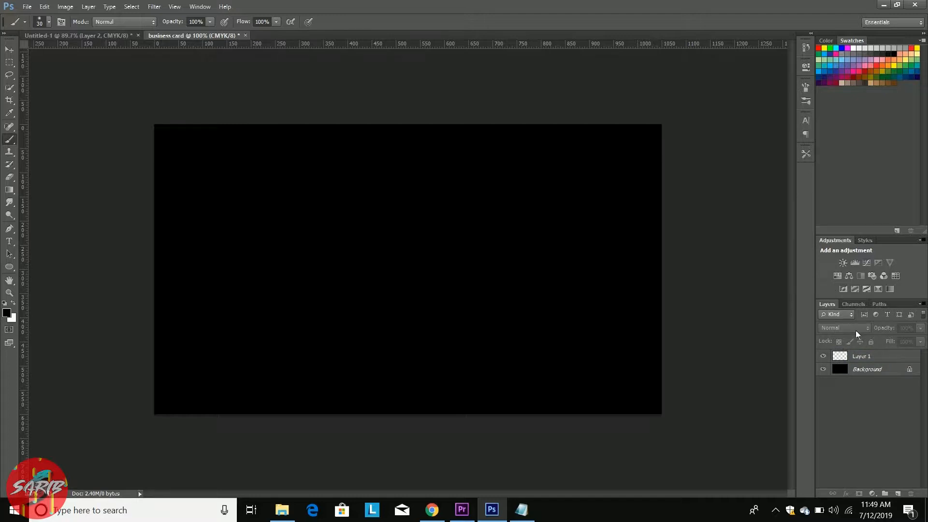
pyautogui.click(870, 355)
# Step: Choose the fourth particle brush tip in the last row of 2500 px tips, with size 447 px and angle 52°
pyautogui.click(805, 88)
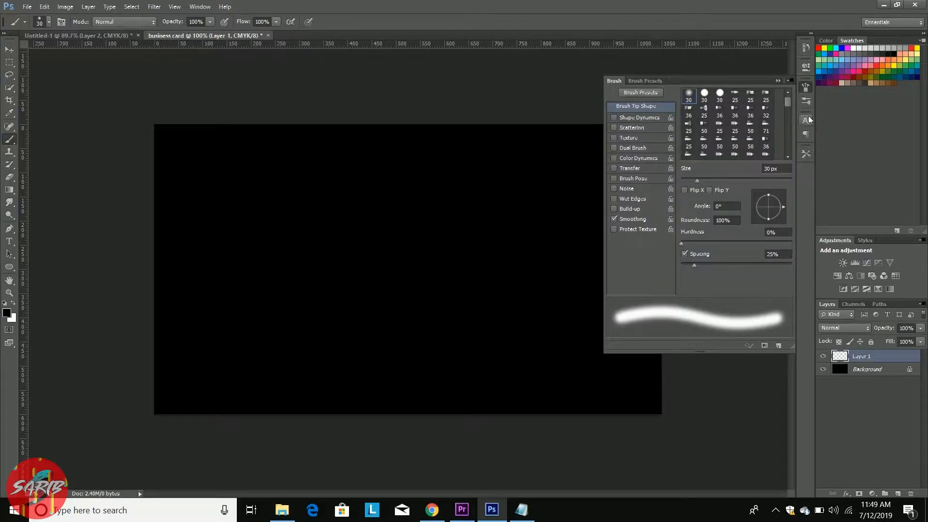
pyautogui.moveTo(790, 102); pyautogui.dragTo(788, 139)
pyautogui.click(766, 145)
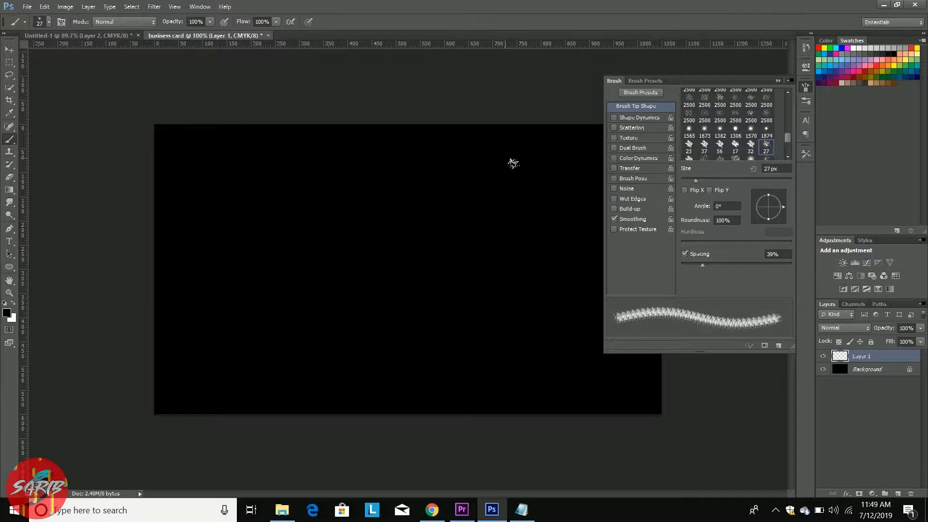
pyautogui.click(770, 180)
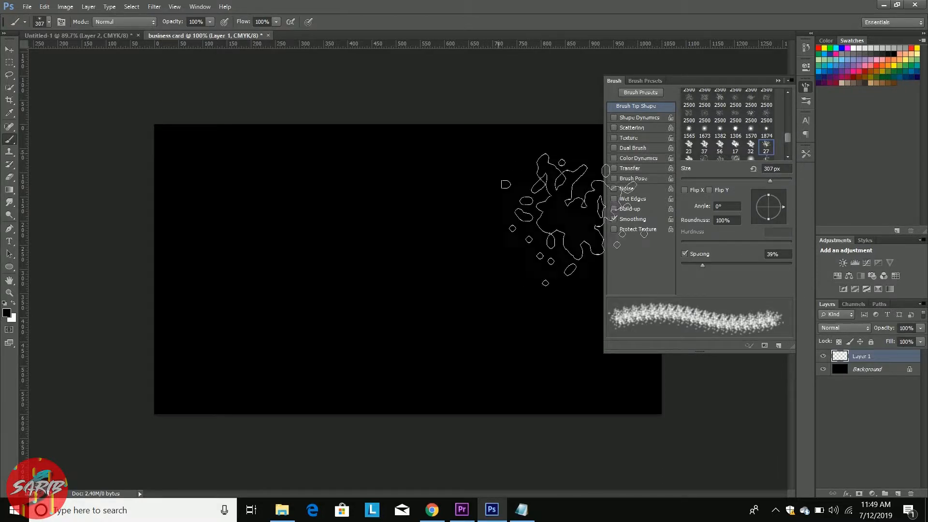
pyautogui.click(736, 114)
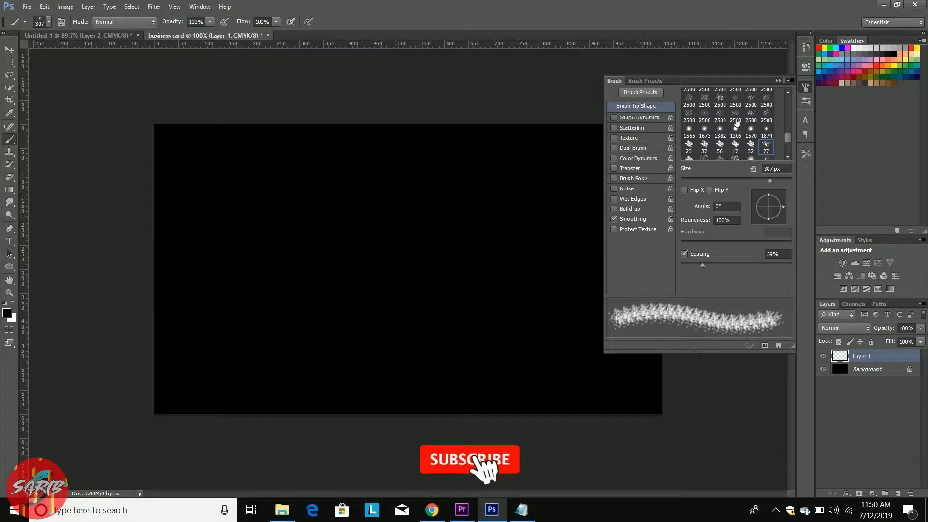
pyautogui.click(778, 180)
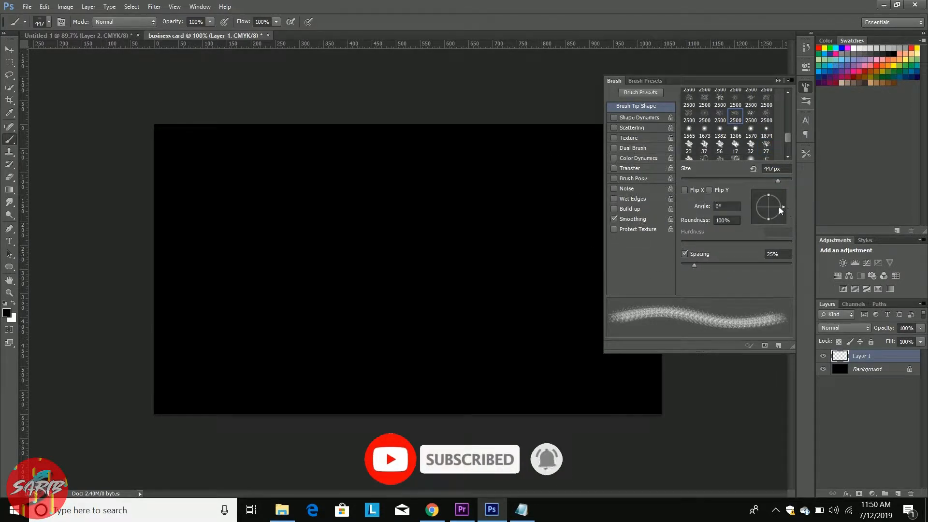
pyautogui.moveTo(781, 198); pyautogui.dragTo(777, 195)
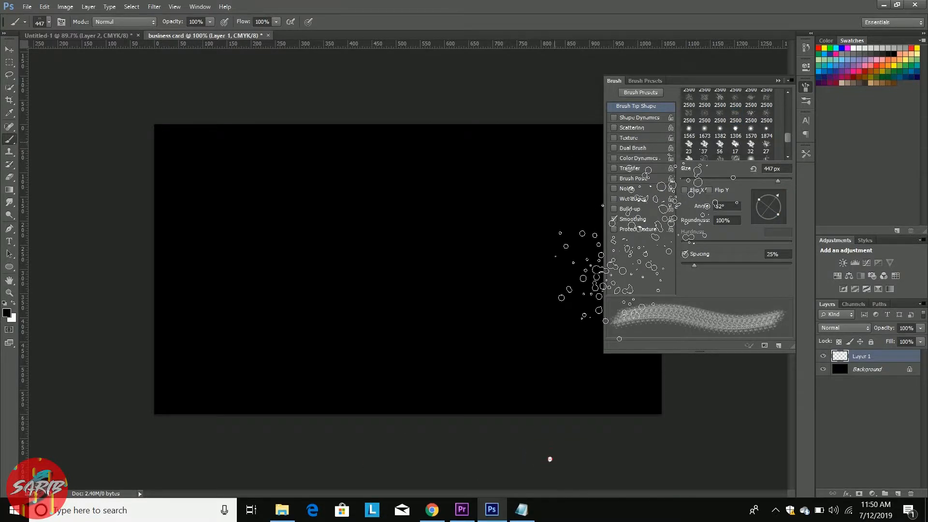
pyautogui.click(777, 81)
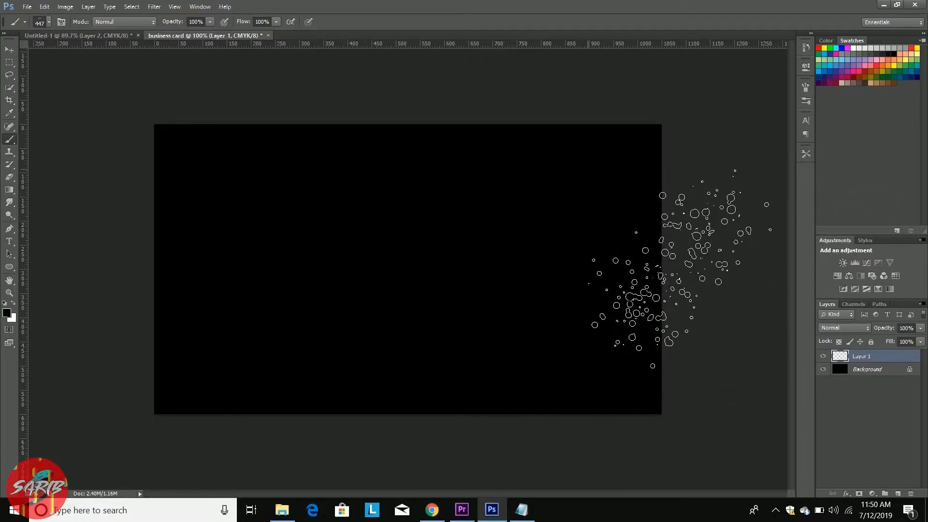
# Step: Make white the foreground color and stamp the particle brush twice along the card's upper right edge
pyautogui.click(14, 302)
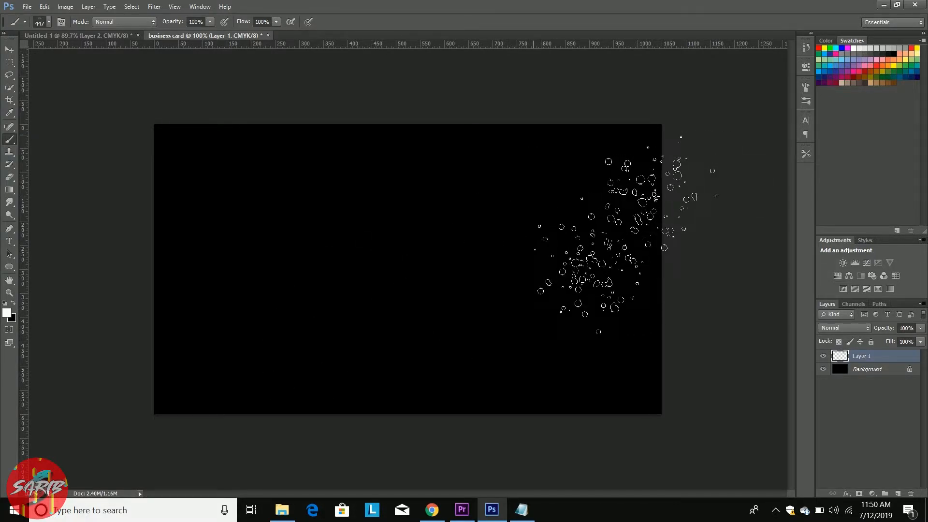
pyautogui.click(515, 145)
pyautogui.click(651, 141)
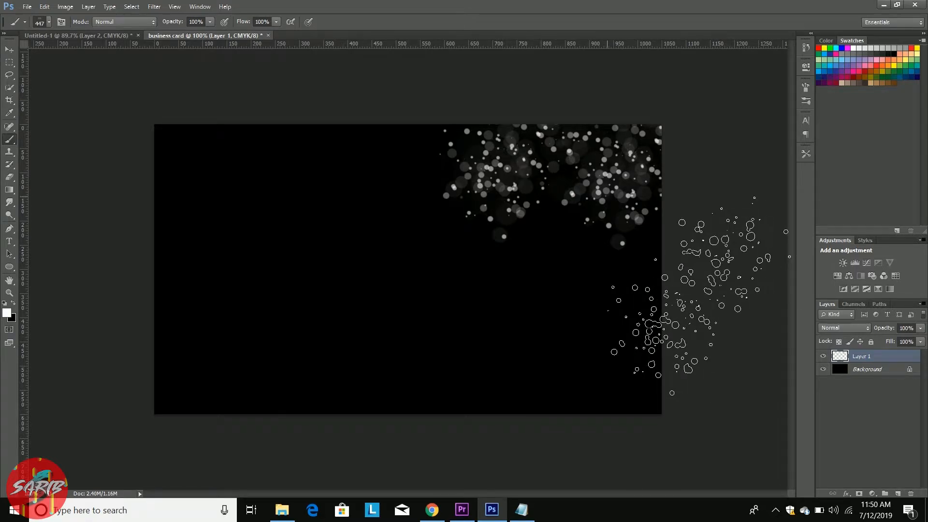
# Step: Stamp the first particle tip of the second-to-last 2500 px row below the existing dots, at 359 px and angle -64°
pyautogui.click(806, 87)
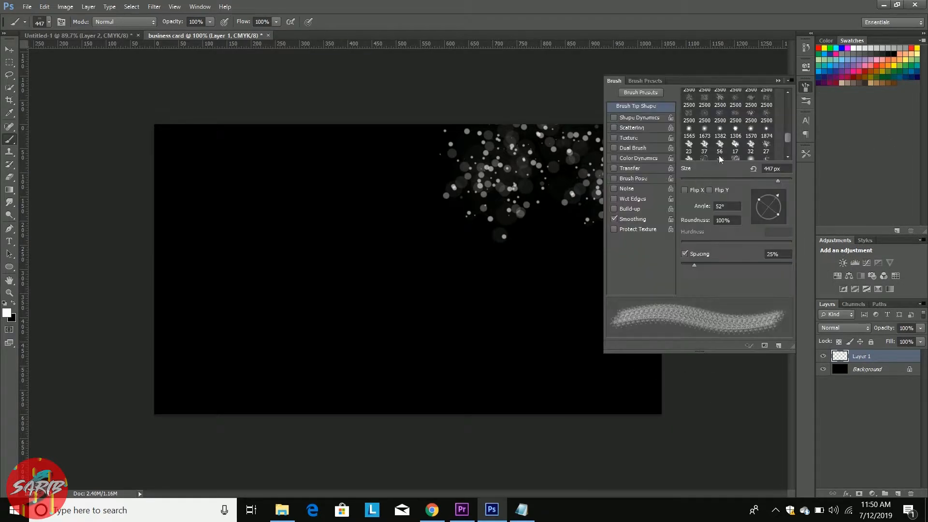
pyautogui.click(695, 105)
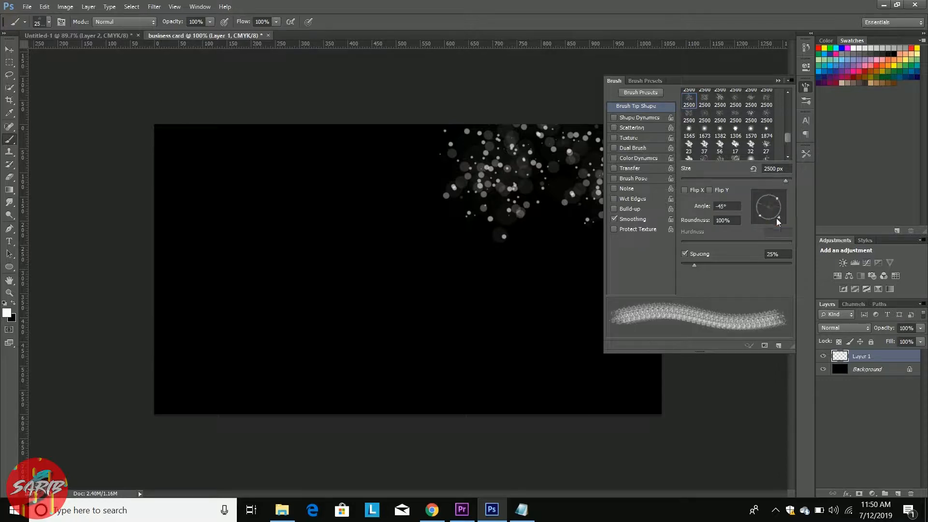
pyautogui.moveTo(776, 218); pyautogui.dragTo(774, 221)
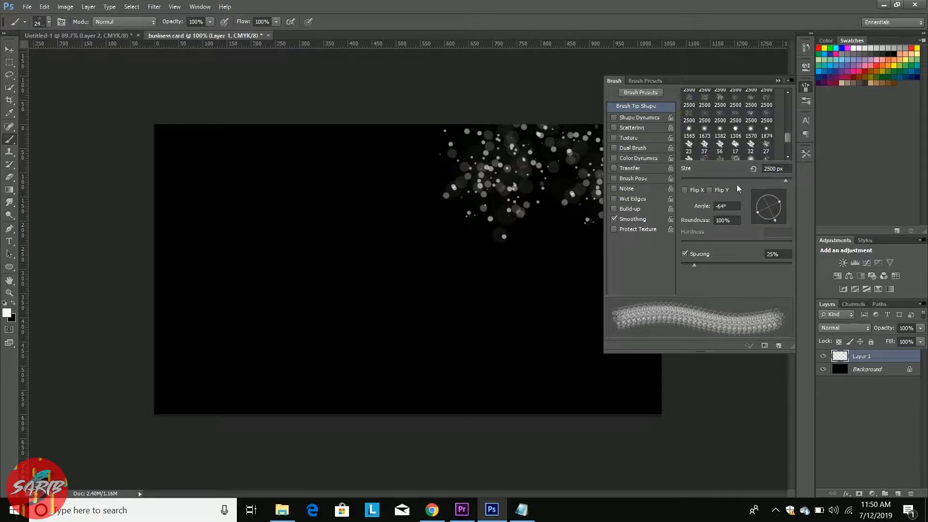
pyautogui.click(773, 180)
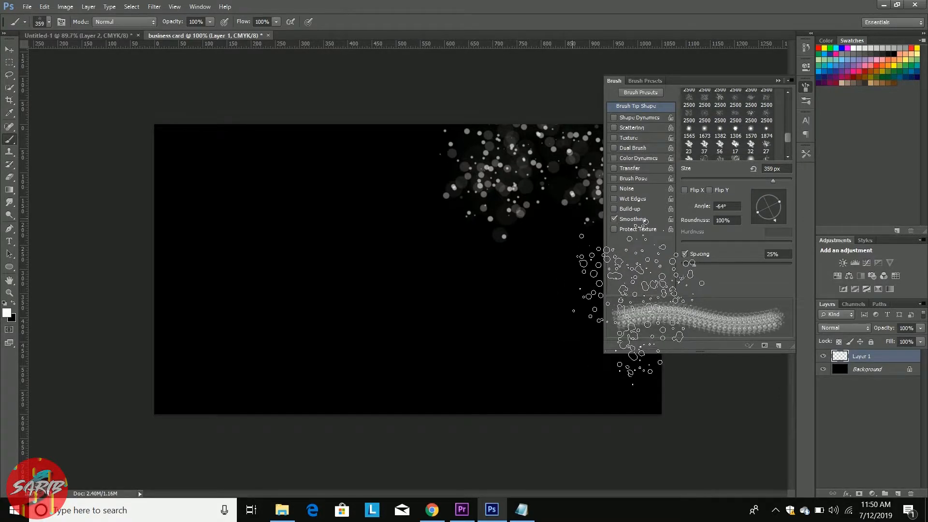
pyautogui.click(606, 312)
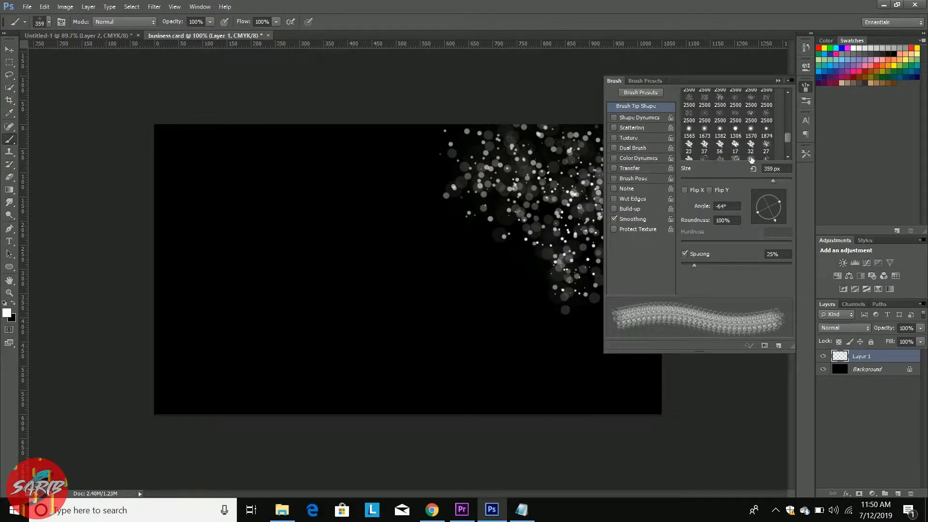
# Step: Try the 43 px bristle-textured tip from the end of the brush collection
pyautogui.scroll(-2, 736, 122)
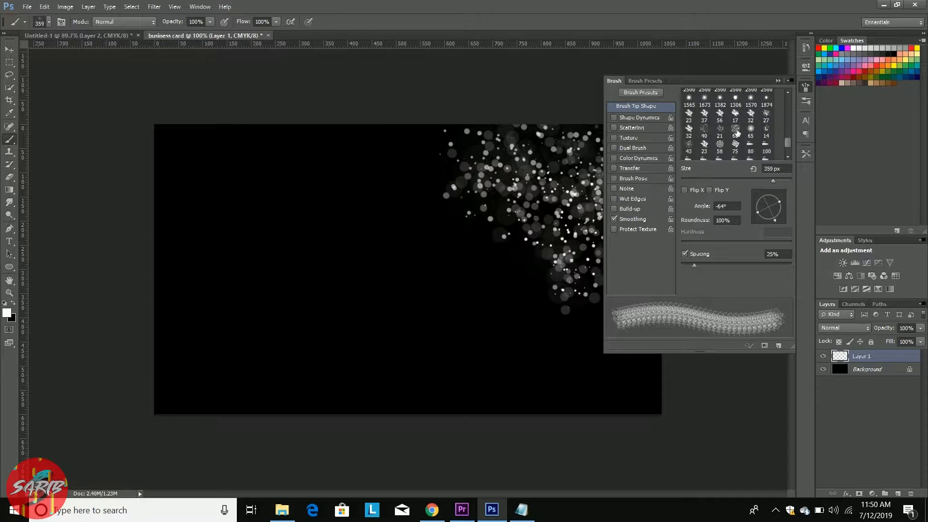
pyautogui.scroll(-2, 741, 139)
pyautogui.scroll(-1, 736, 138)
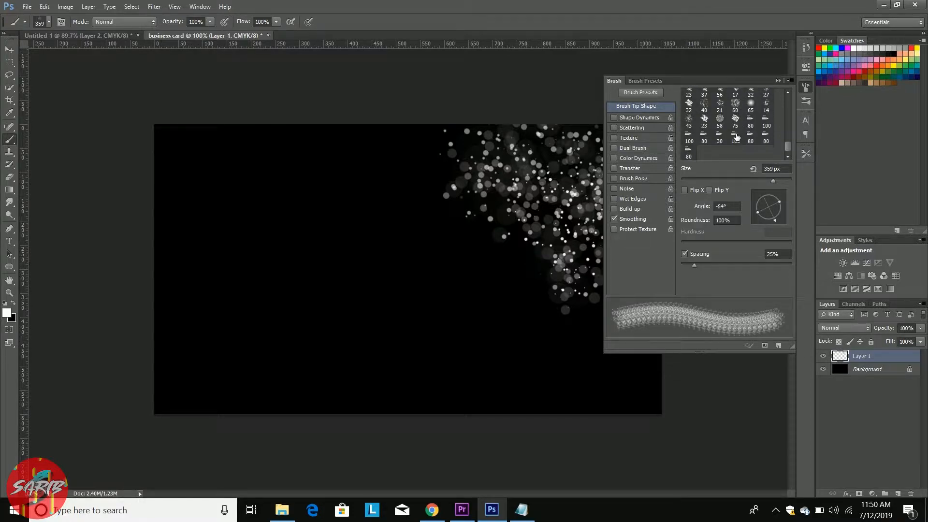
pyautogui.click(693, 127)
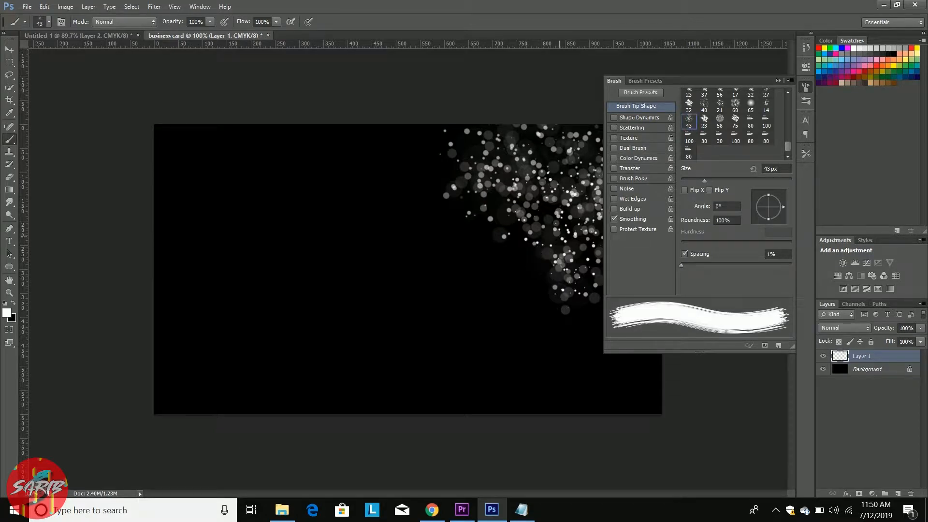
pyautogui.scroll(4, 710, 138)
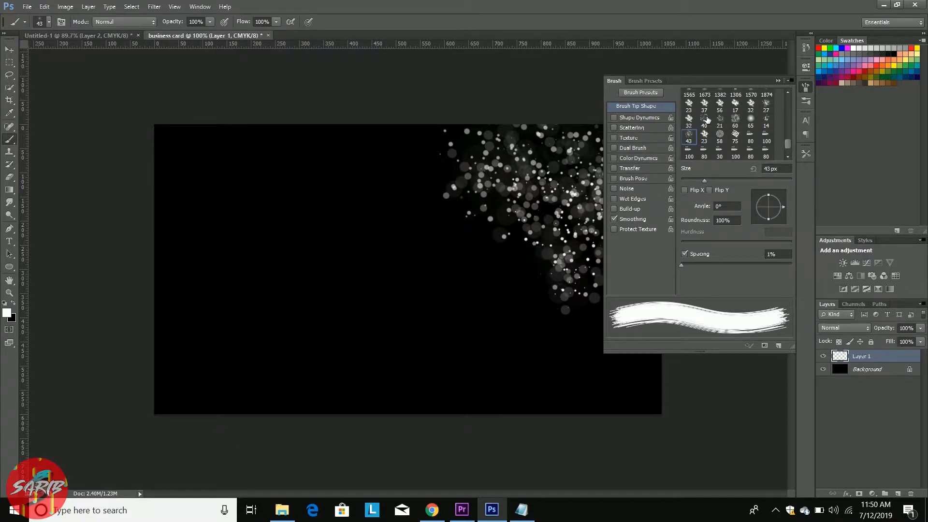
pyautogui.scroll(2, 710, 119)
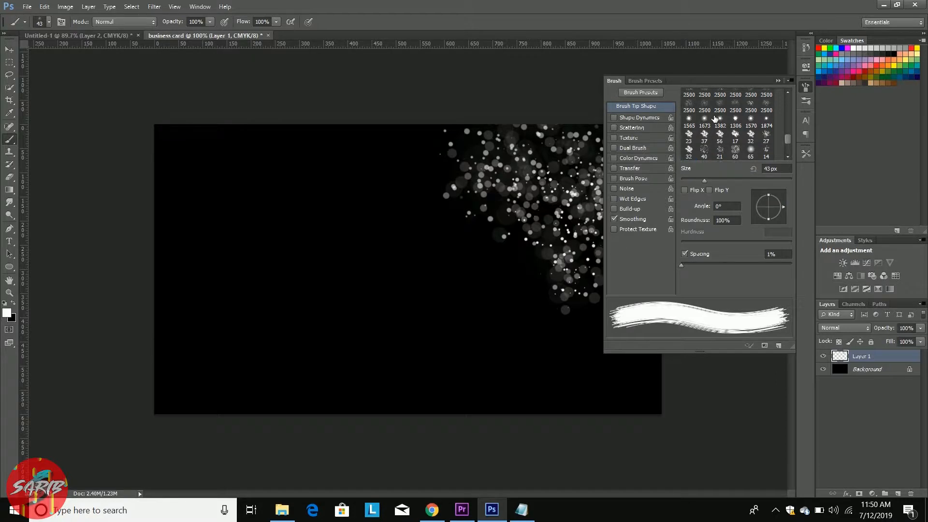
# Step: Try a 290 px stamp of the third tip in the last 2500 px row beside the dot cluster and undo it
pyautogui.click(720, 112)
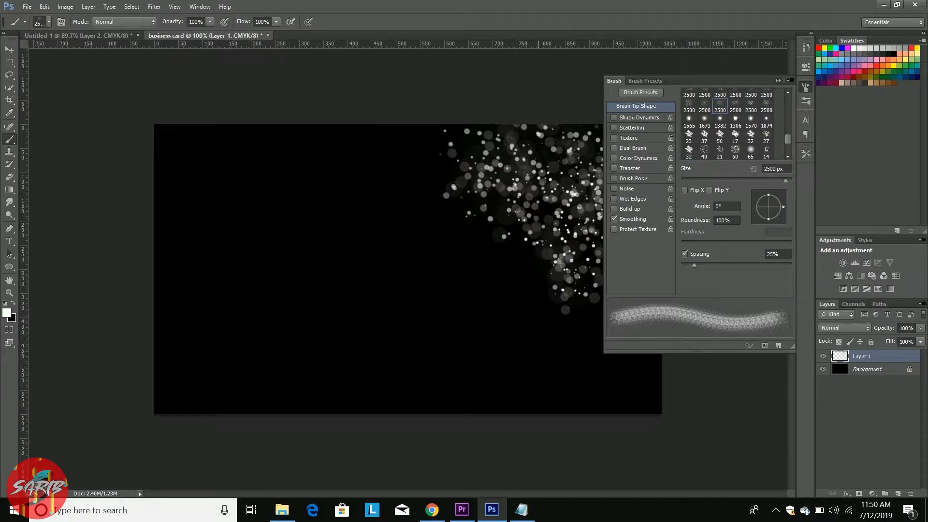
pyautogui.click(769, 181)
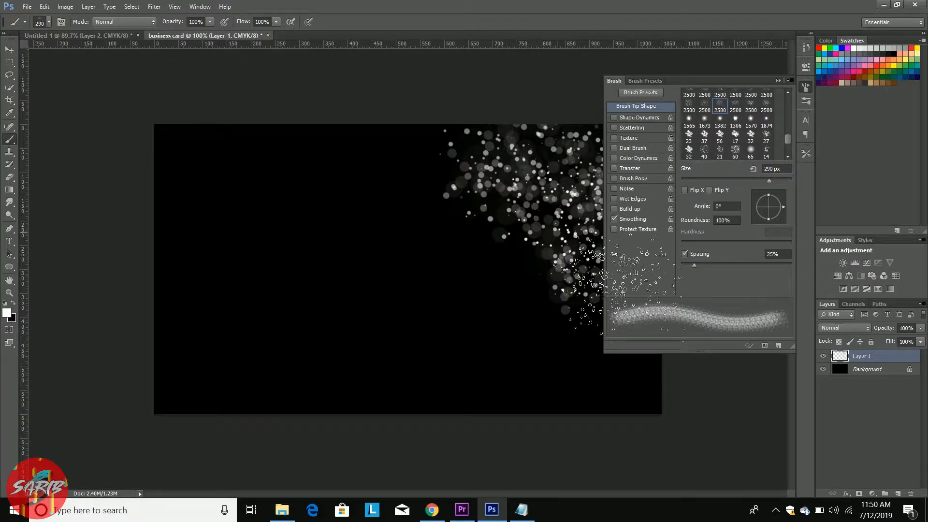
pyautogui.click(527, 264)
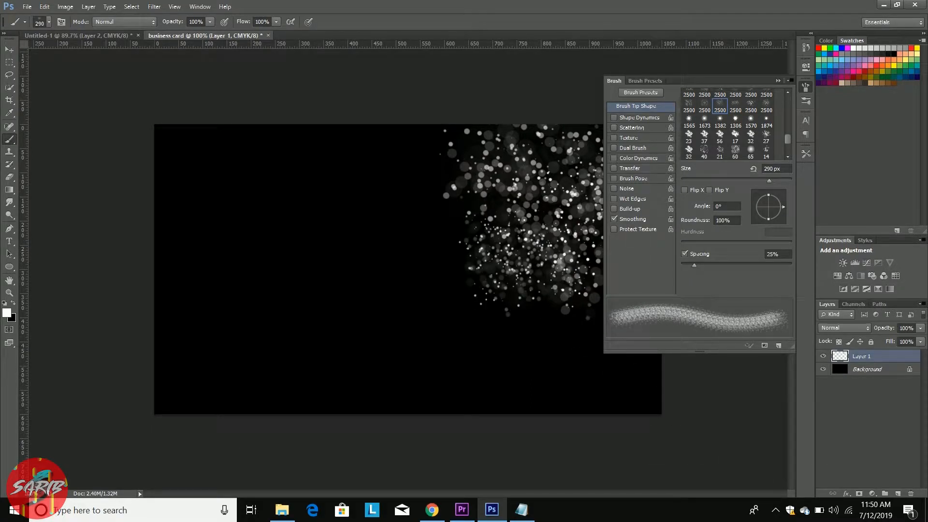
pyautogui.hotkey('ctrl', 'z')
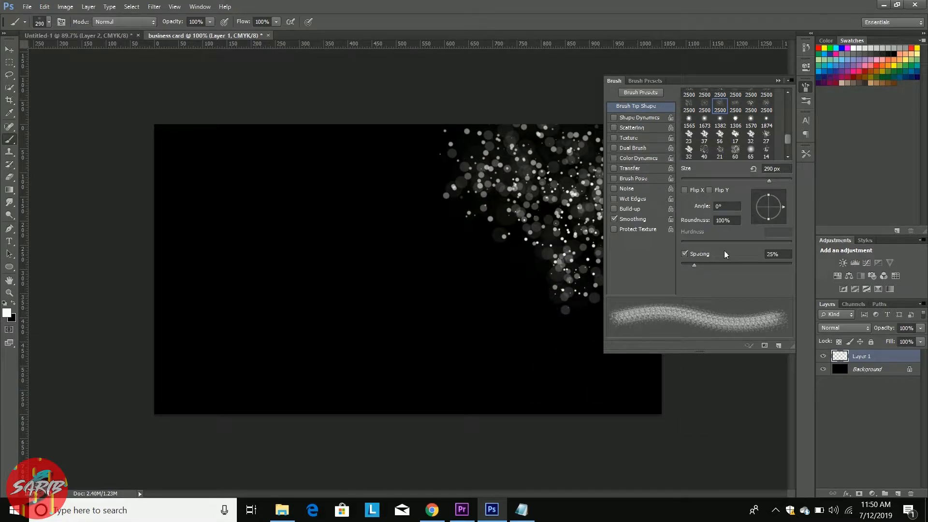
# Step: Set the 290 px particle tip's spacing to 76% and stamp it over the dot cluster's lower left and below it at the card's right edge
pyautogui.click(722, 266)
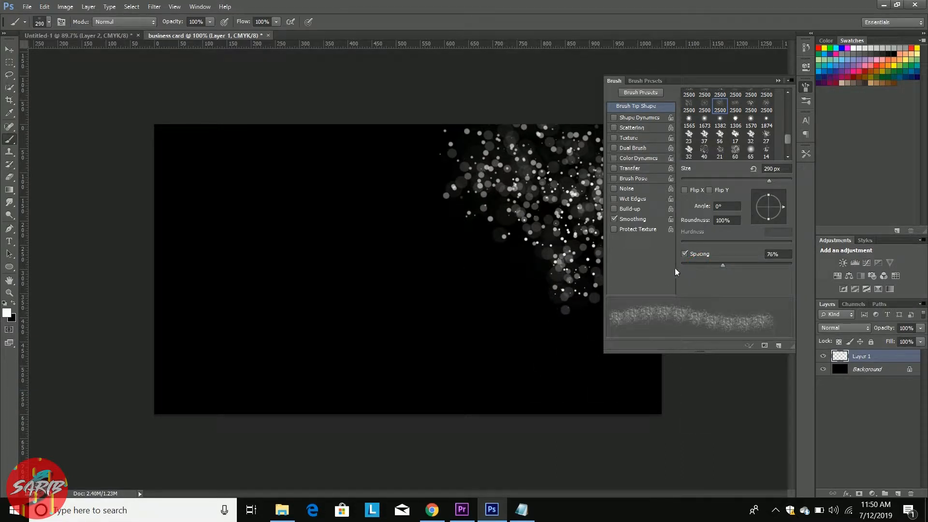
pyautogui.click(527, 264)
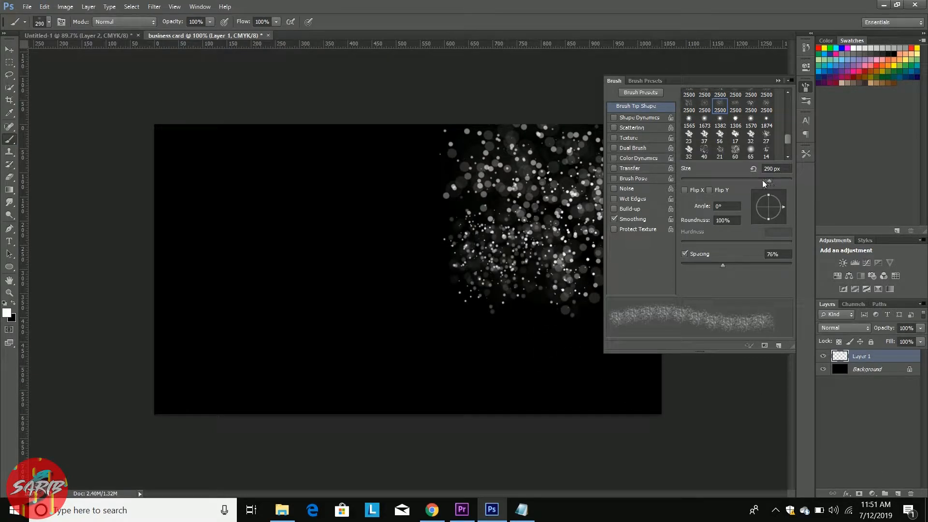
pyautogui.hotkey('ctrl', 'z')
pyautogui.click(556, 231)
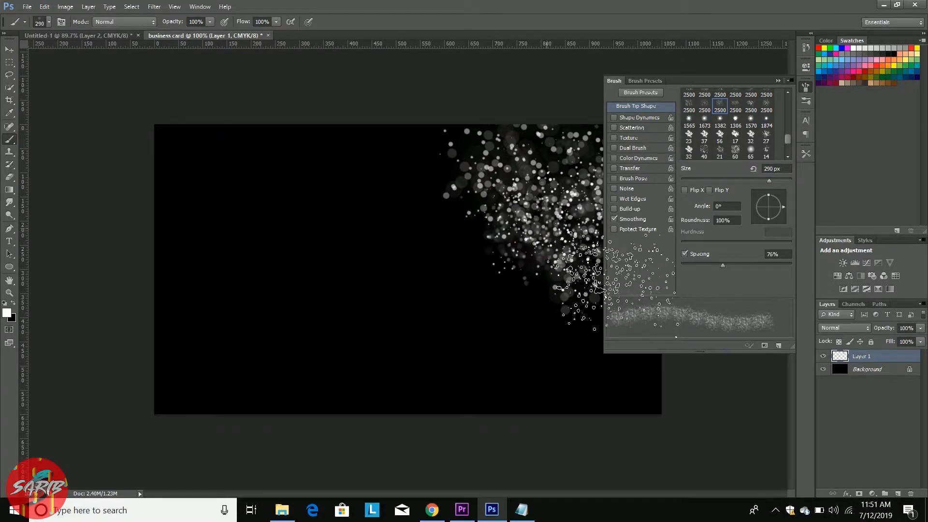
pyautogui.click(777, 81)
pyautogui.click(654, 296)
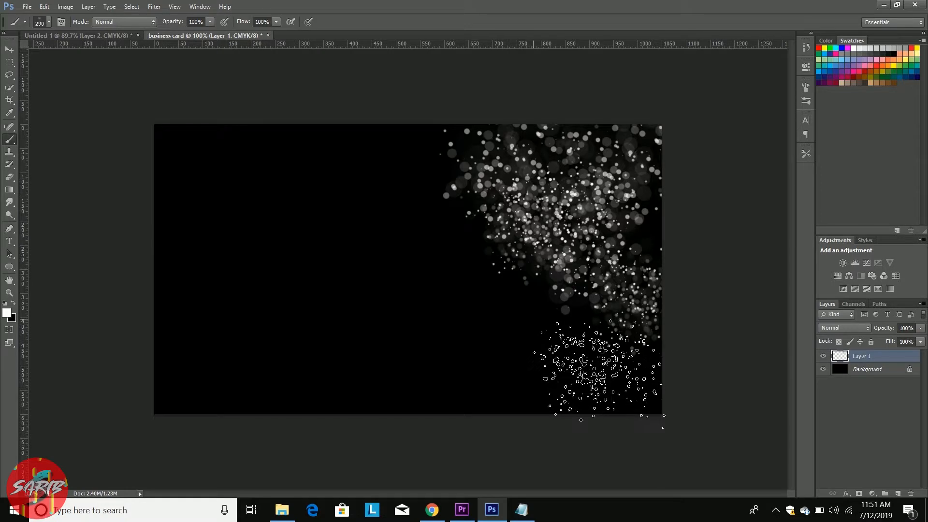
# Step: Stamp the fifth tip of the last 2500 px row at 351 px below the dot cluster and in the card's lower right corner
pyautogui.click(805, 88)
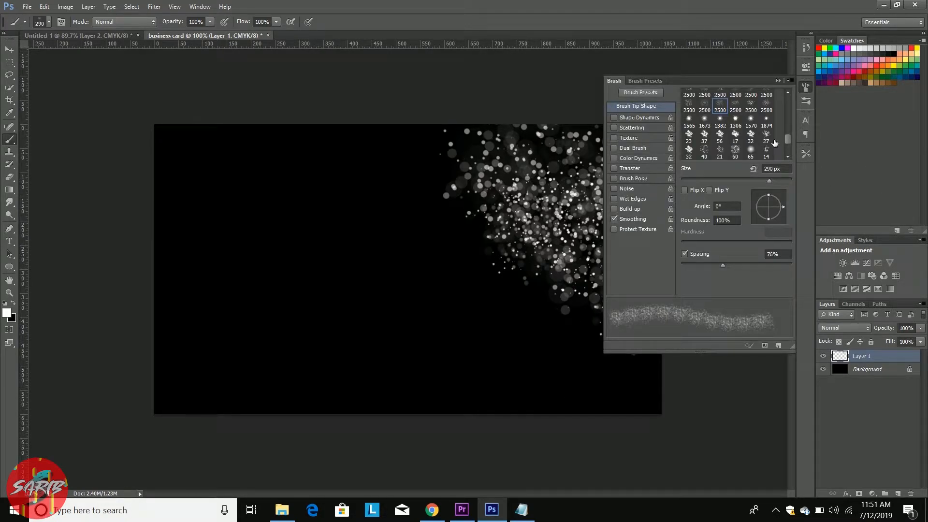
pyautogui.click(757, 104)
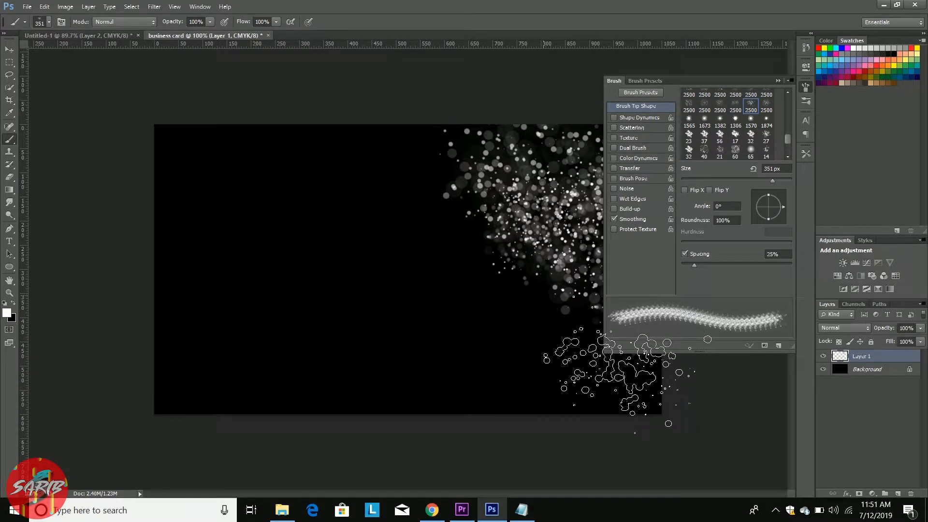
pyautogui.click(530, 305)
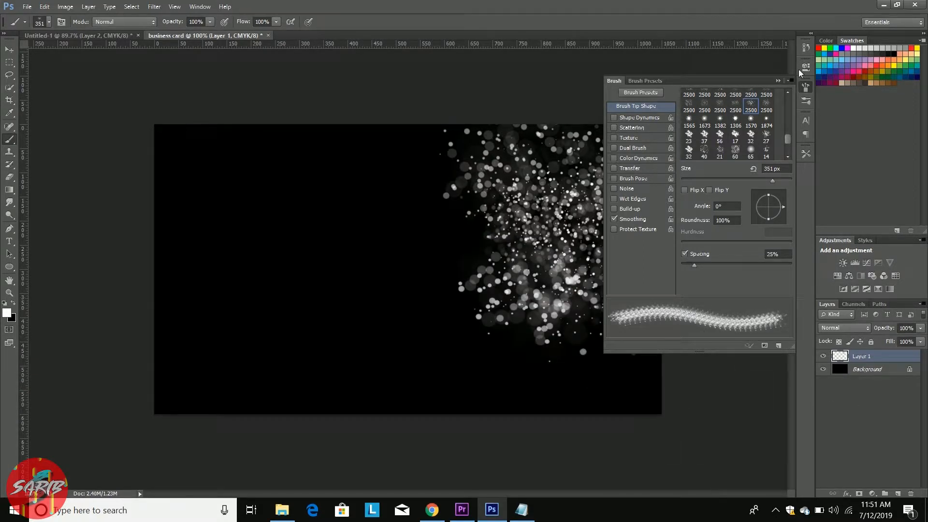
pyautogui.click(777, 81)
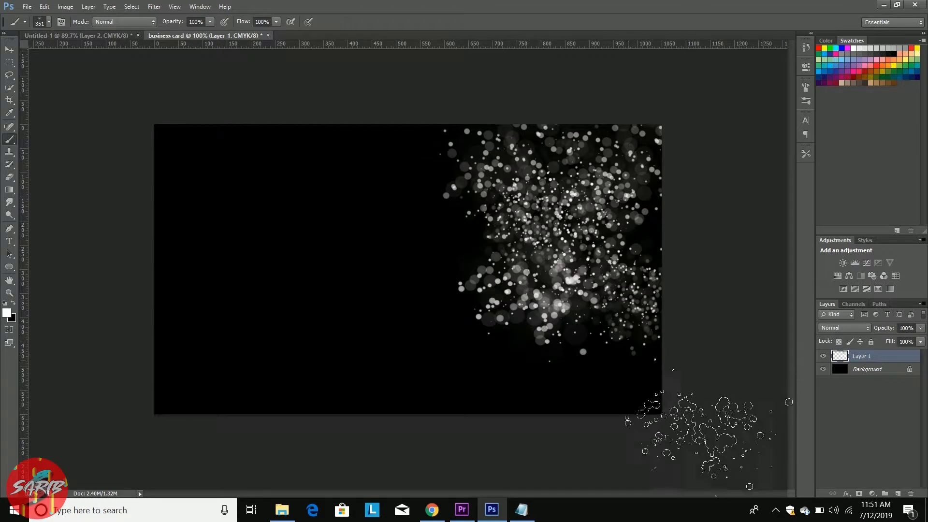
pyautogui.click(600, 367)
pyautogui.click(689, 385)
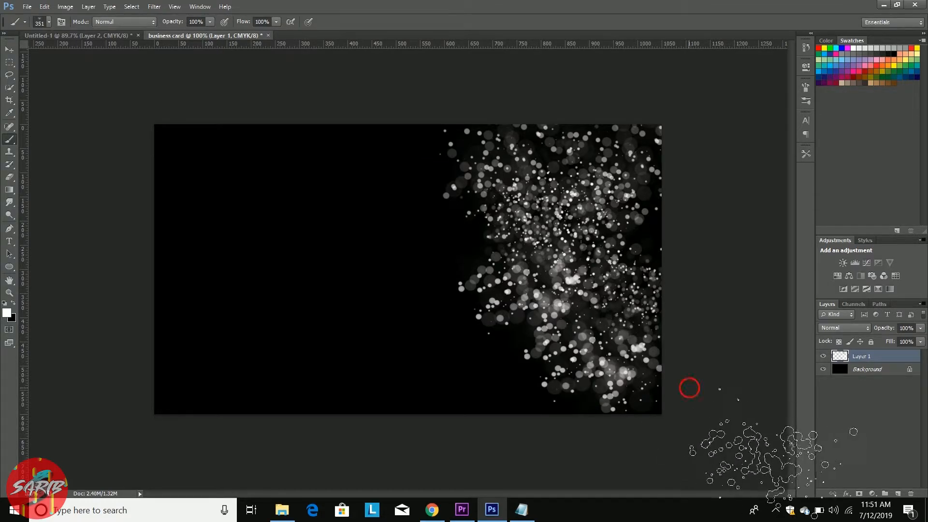
# Step: Paint the card's right side solid white with the soft round tip at 152 px, leaving the scattered particles along its left edge
pyautogui.click(806, 99)
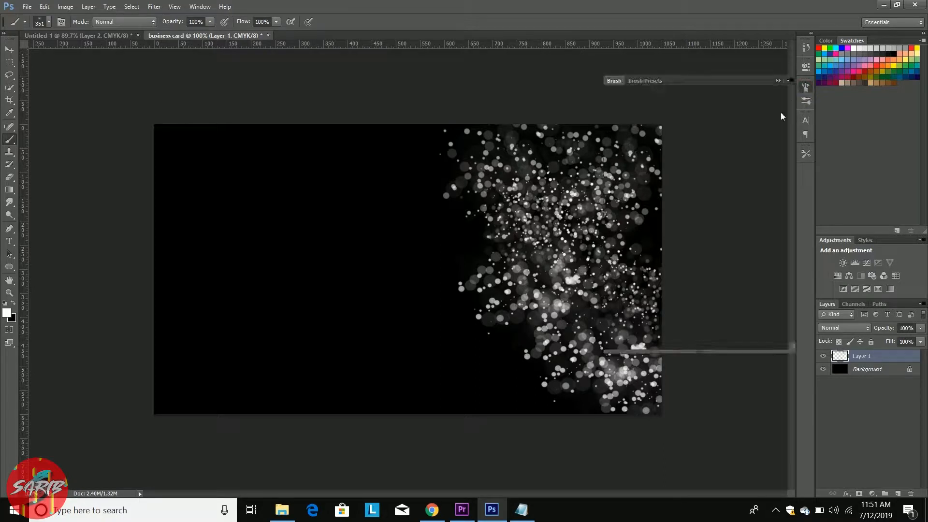
pyautogui.moveTo(788, 140); pyautogui.dragTo(786, 101)
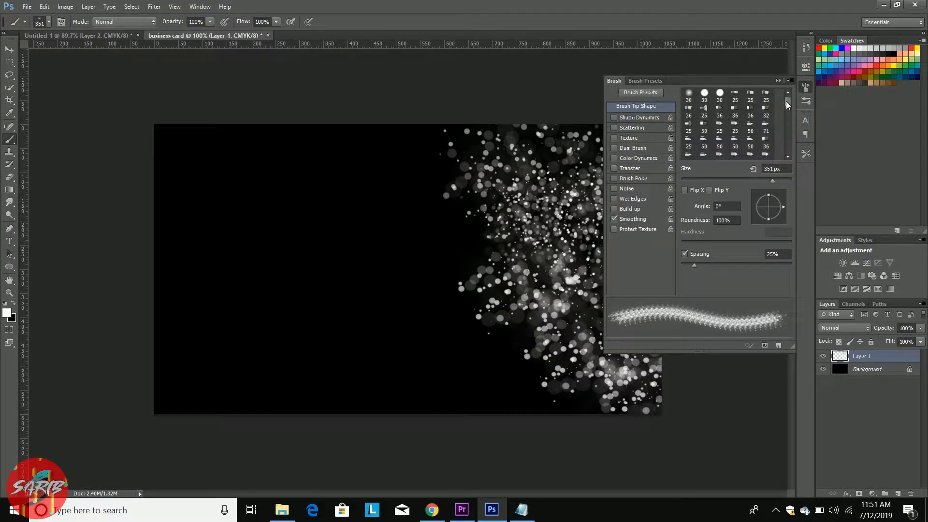
pyautogui.click(689, 95)
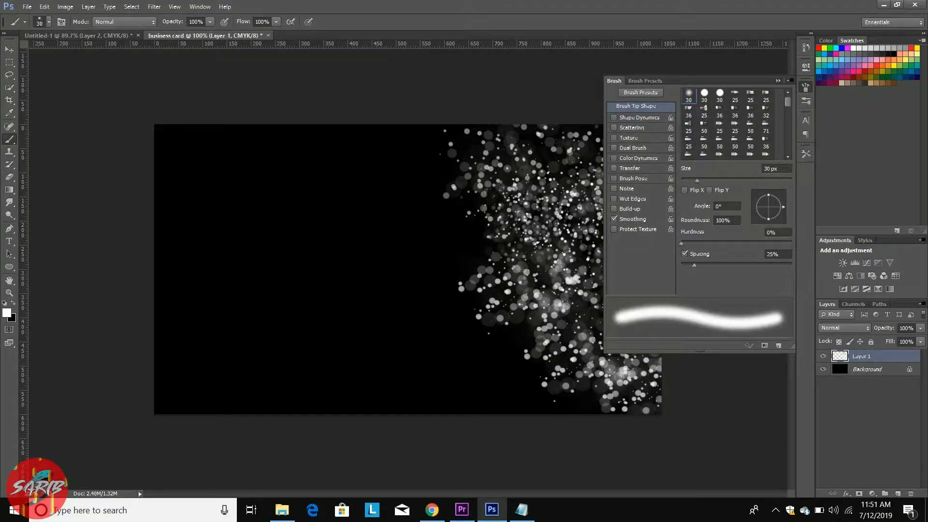
pyautogui.click(753, 180)
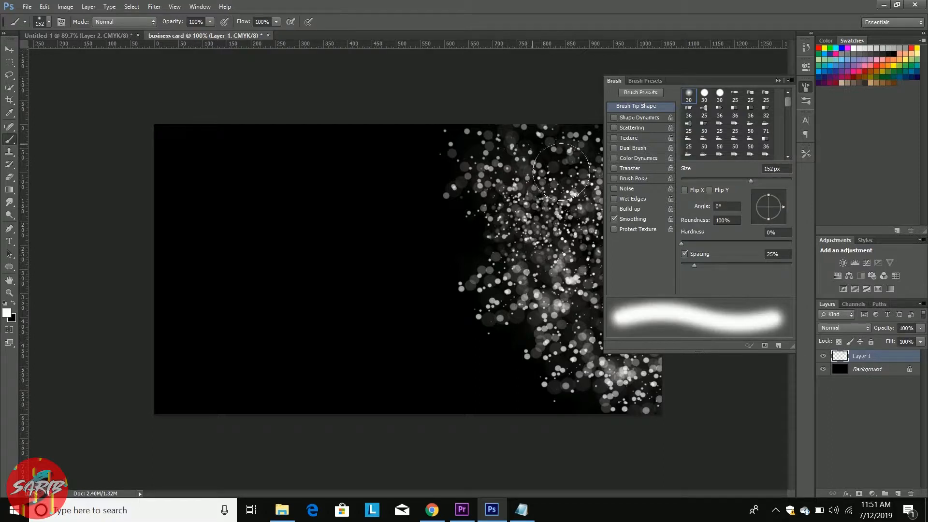
pyautogui.click(778, 80)
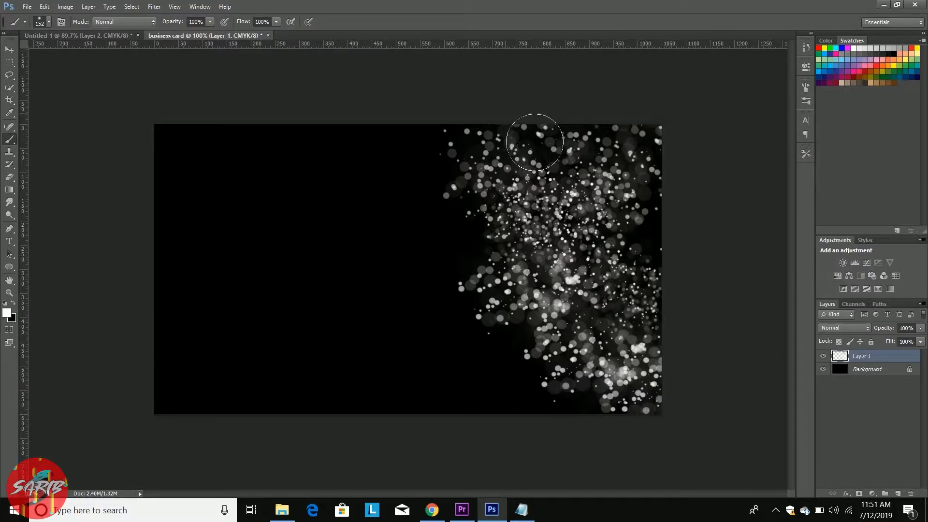
pyautogui.moveTo(545, 135)
pyautogui.mouseDown()
pyautogui.moveTo(580, 218)
pyautogui.moveTo(673, 218)
pyautogui.moveTo(648, 157)
pyautogui.moveTo(625, 157)
pyautogui.moveTo(592, 186)
pyautogui.moveTo(683, 279)
pyautogui.moveTo(683, 398)
pyautogui.moveTo(642, 356)
pyautogui.moveTo(612, 289)
pyautogui.moveTo(621, 276)
pyautogui.moveTo(578, 213)
pyautogui.moveTo(582, 136)
pyautogui.moveTo(556, 153)
pyautogui.moveTo(633, 341)
pyautogui.moveTo(680, 394)
pyautogui.moveTo(690, 445)
pyautogui.moveTo(689, 207)
pyautogui.moveTo(636, 137)
pyautogui.moveTo(590, 123)
pyautogui.moveTo(543, 142)
pyautogui.moveTo(603, 236)
pyautogui.mouseUp()
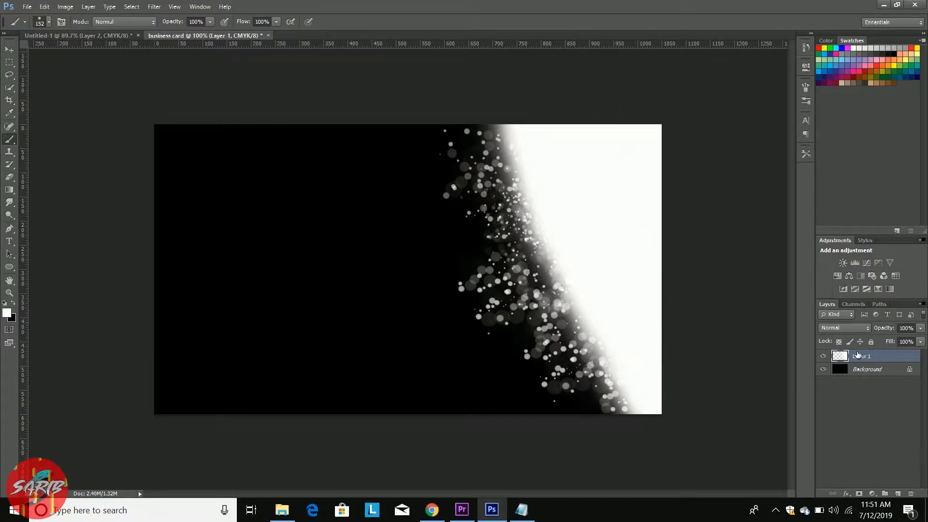
# Step: Copy the enlarged blue-toned city skyline image from Google Images in Chrome and paste it above Layer 1 in the Photoshop business card
pyautogui.click(870, 375)
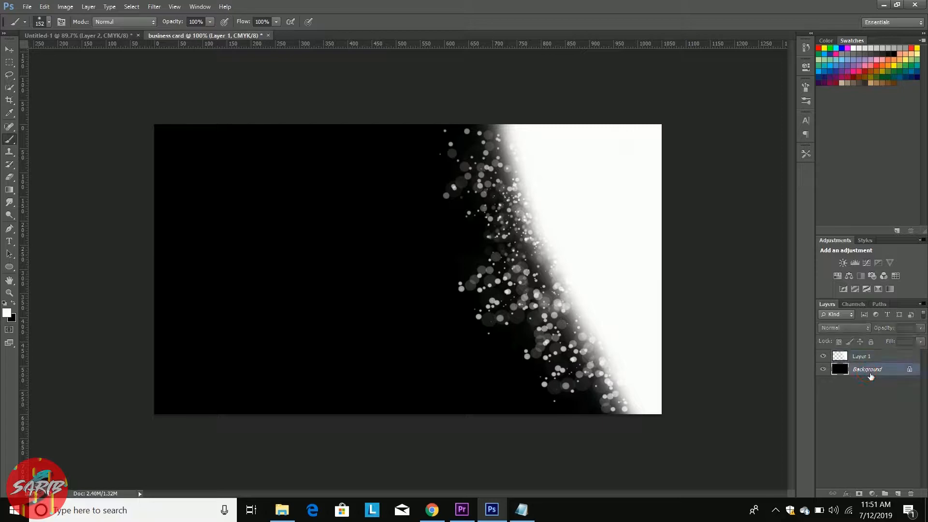
pyautogui.click(872, 360)
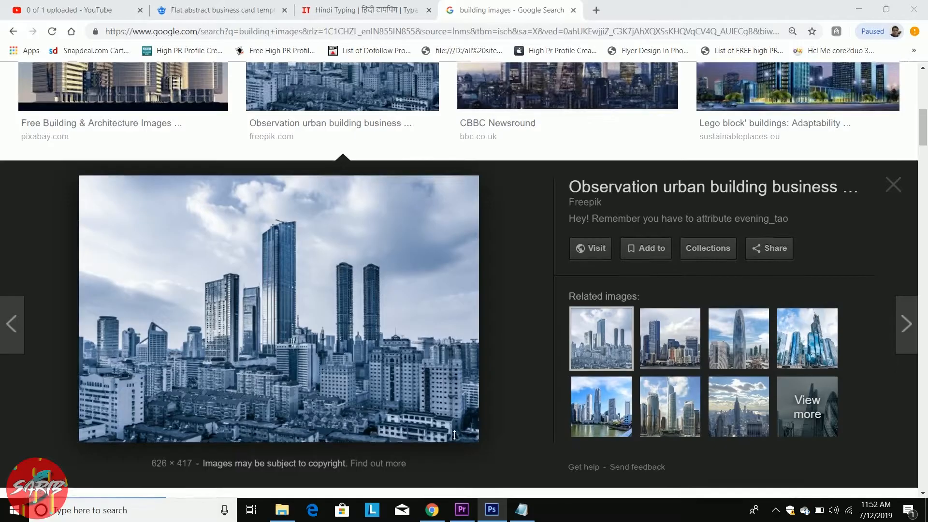
pyautogui.click(432, 510)
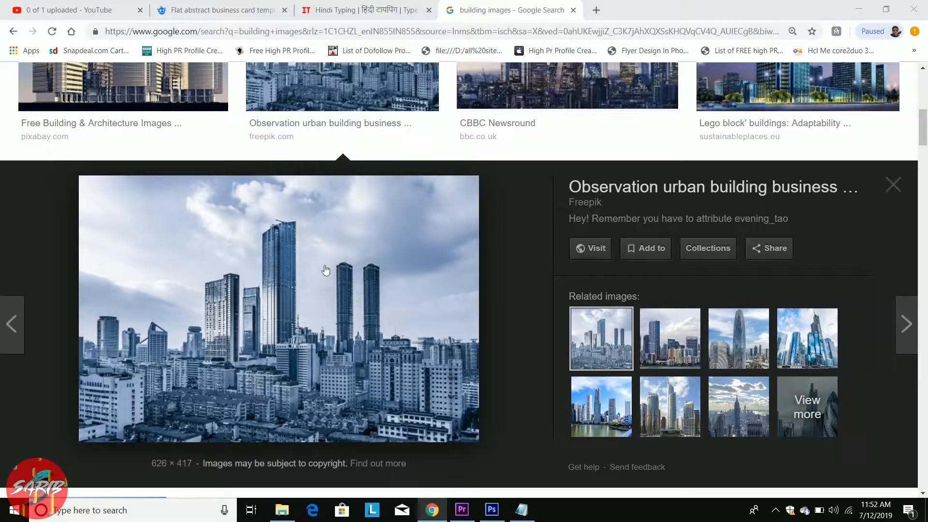
pyautogui.rightClick(322, 266)
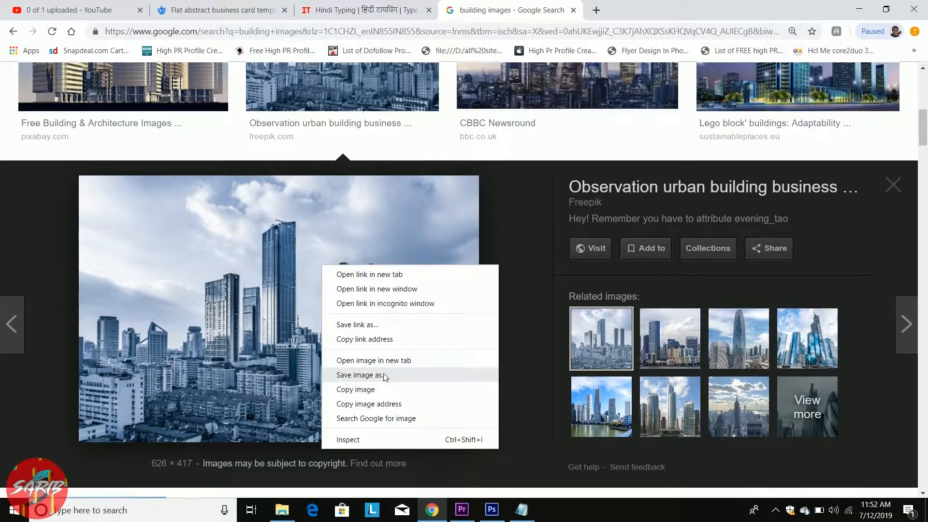
pyautogui.click(384, 392)
pyautogui.click(489, 511)
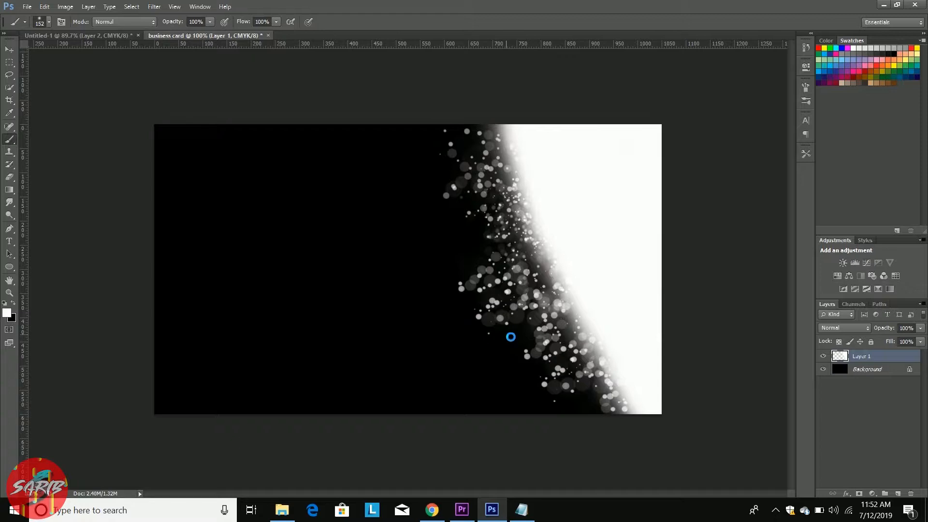
pyautogui.hotkey('ctrl', 'v')
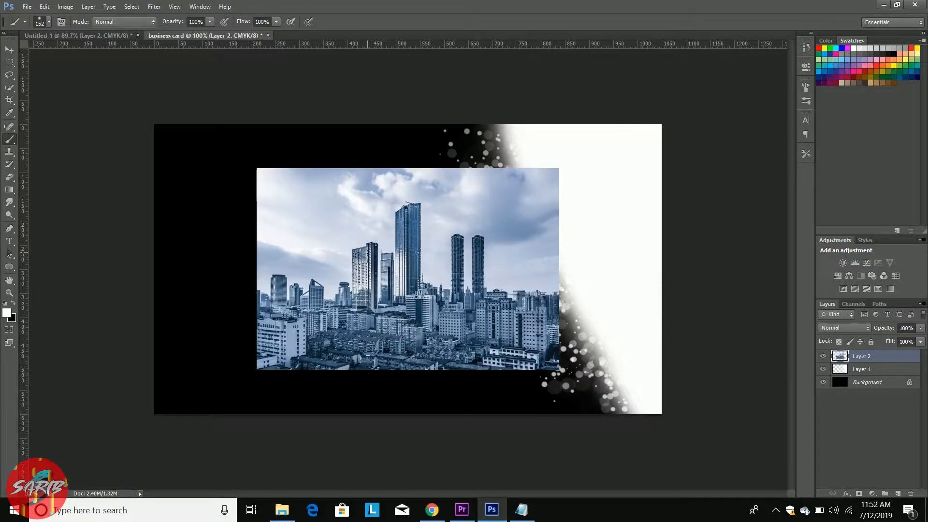
# Step: Convert the skyline layer to a smart object and scale it to about 143.6%, covering the card's right half at full height
pyautogui.rightClick(869, 358)
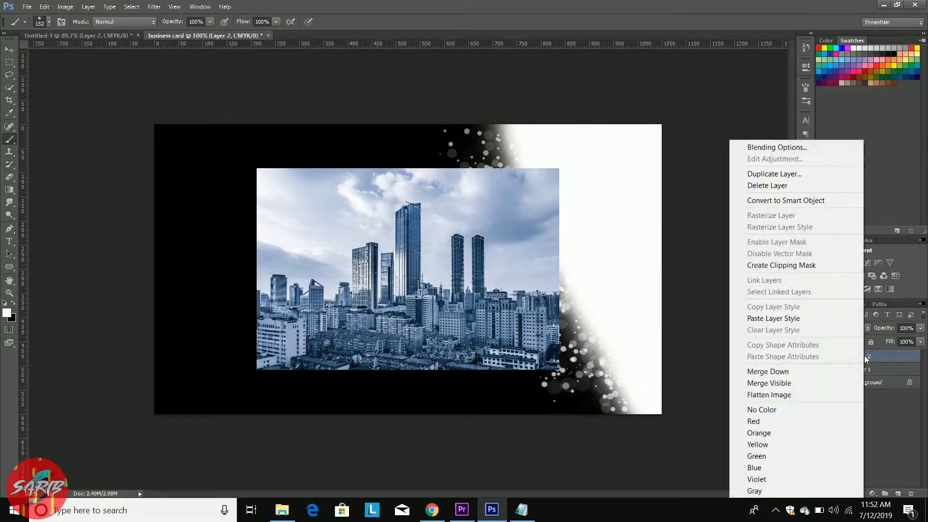
pyautogui.click(788, 201)
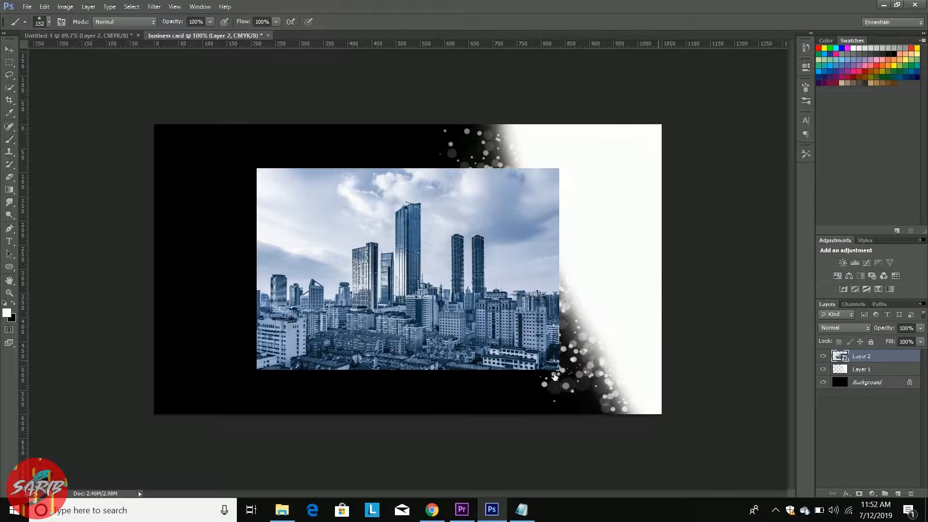
pyautogui.hotkey('ctrl', 't')
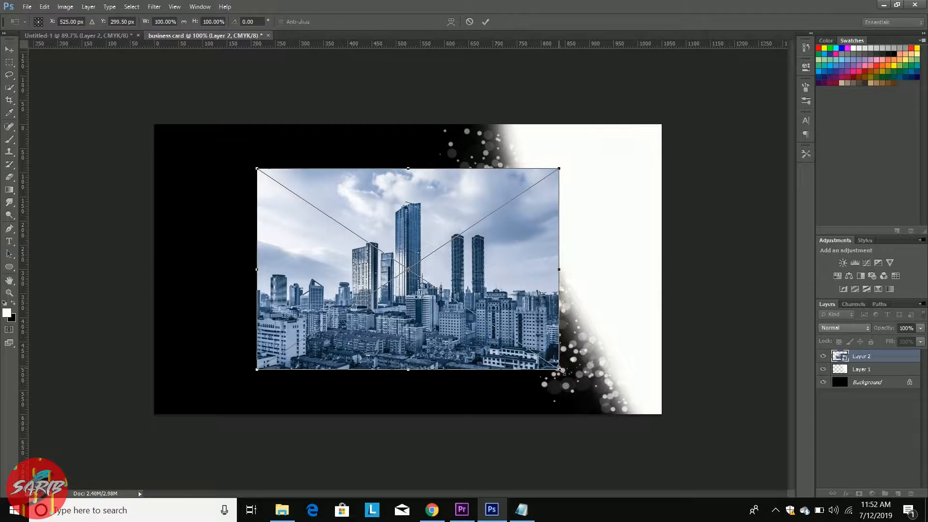
pyautogui.moveTo(561, 371); pyautogui.dragTo(607, 435)
pyautogui.moveTo(511, 301); pyautogui.dragTo(706, 293)
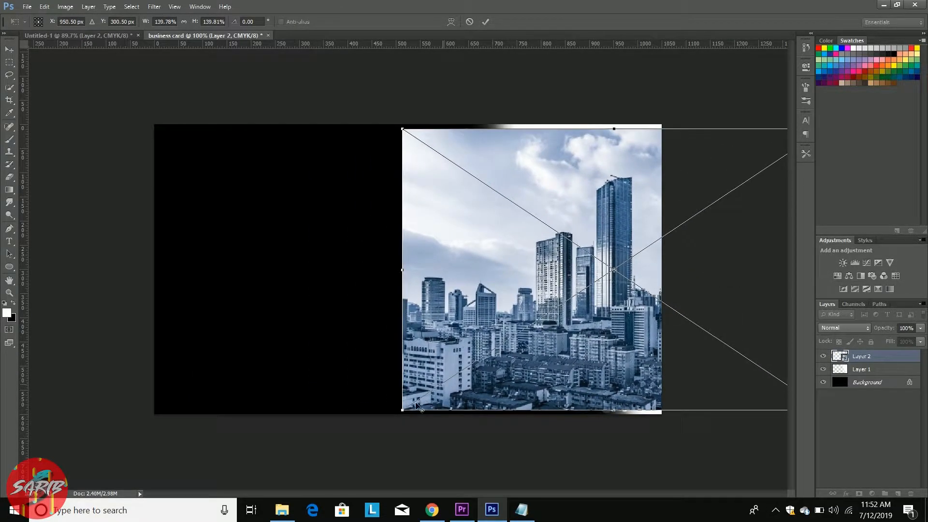
pyautogui.moveTo(403, 411); pyautogui.dragTo(396, 414)
pyautogui.moveTo(575, 345); pyautogui.dragTo(579, 344)
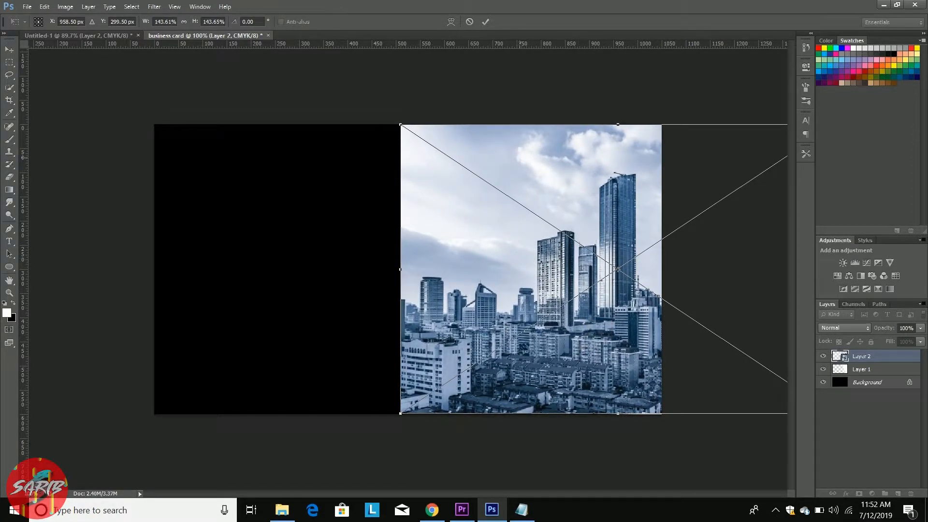
pyautogui.click(486, 22)
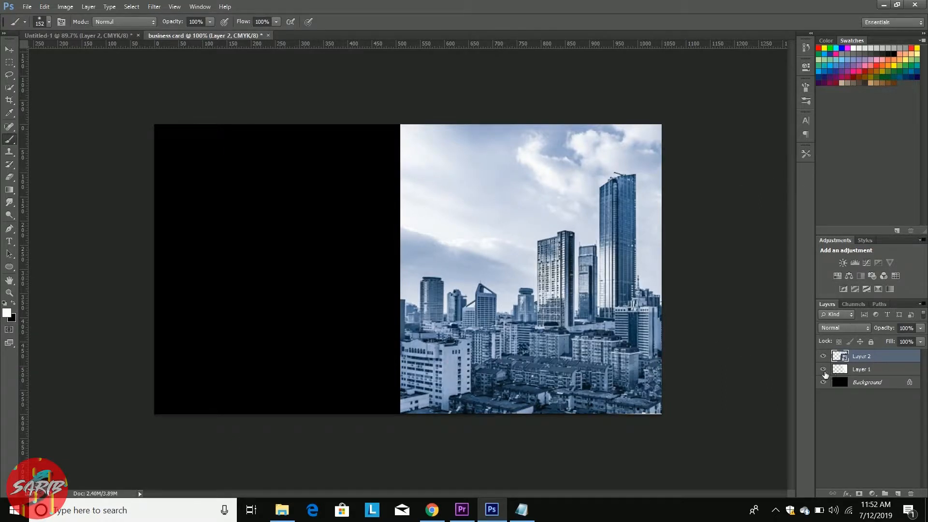
# Step: Clip the skyline layer to the white particle layer with a clipping mask, toggling the mask off and on to compare
pyautogui.rightClick(866, 357)
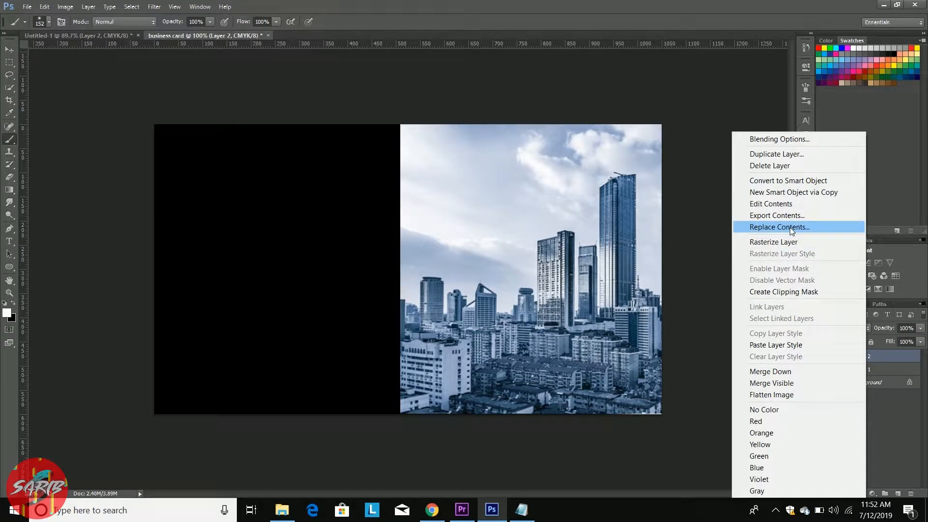
pyautogui.click(789, 291)
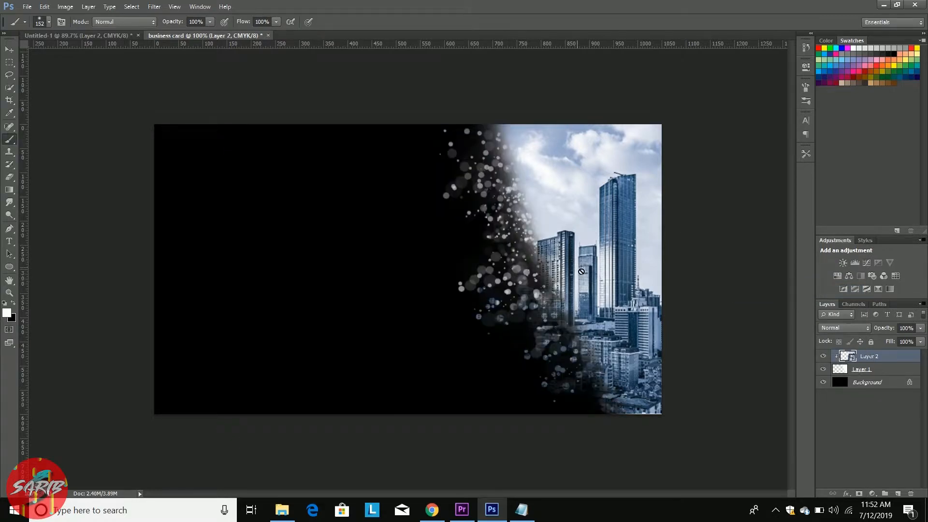
pyautogui.keyDown('alt'); pyautogui.click(890, 365); pyautogui.keyUp('alt')
pyautogui.keyDown('alt'); pyautogui.click(890, 366); pyautogui.keyUp('alt')
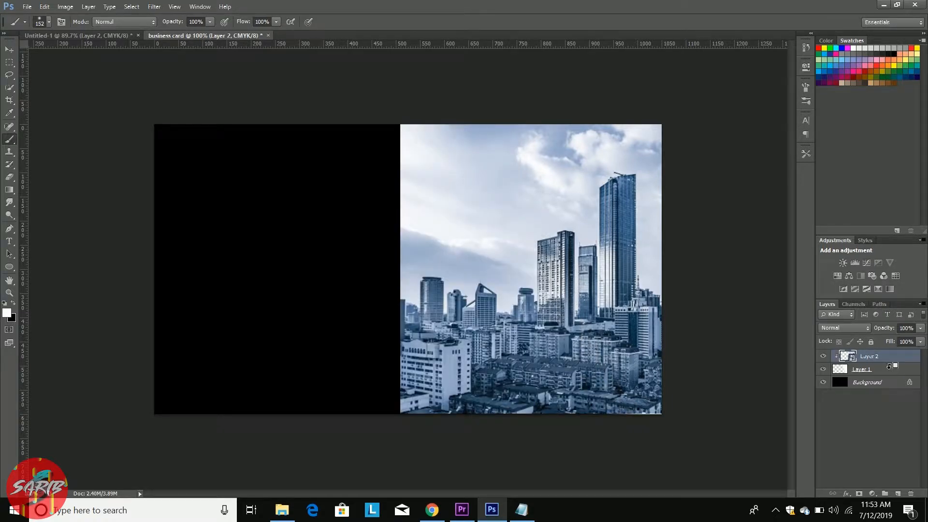
pyautogui.keyDown('alt'); pyautogui.click(889, 365); pyautogui.keyUp('alt')
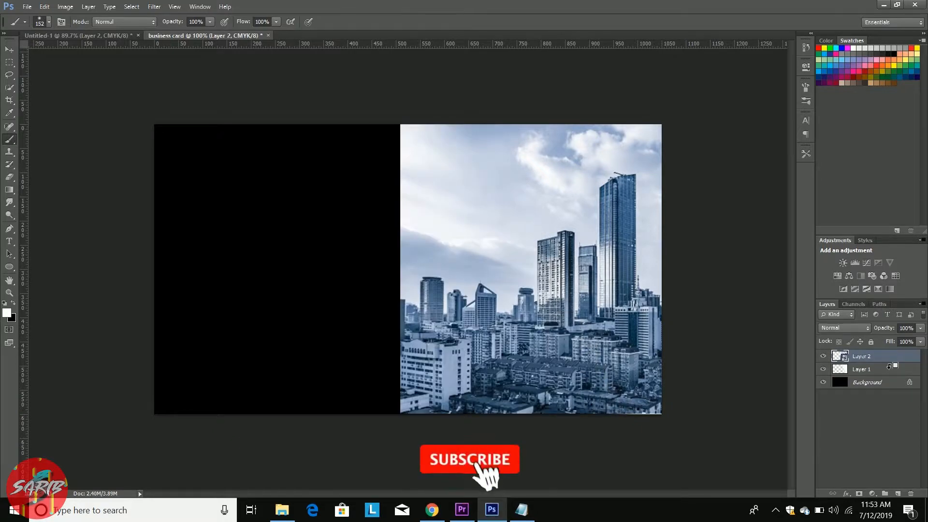
pyautogui.keyDown('alt'); pyautogui.click(891, 365); pyautogui.keyUp('alt')
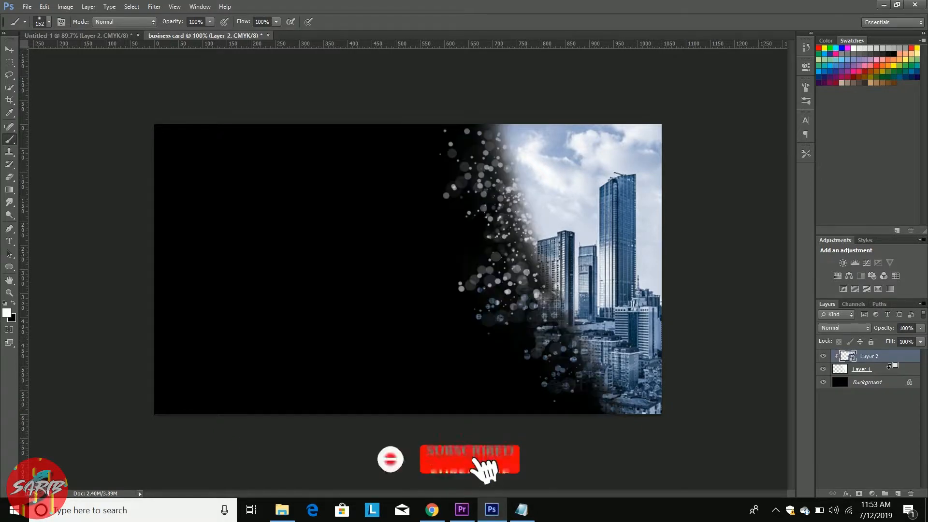
# Step: Fill the whole Background layer of the business card with white and clear the selection
pyautogui.click(863, 371)
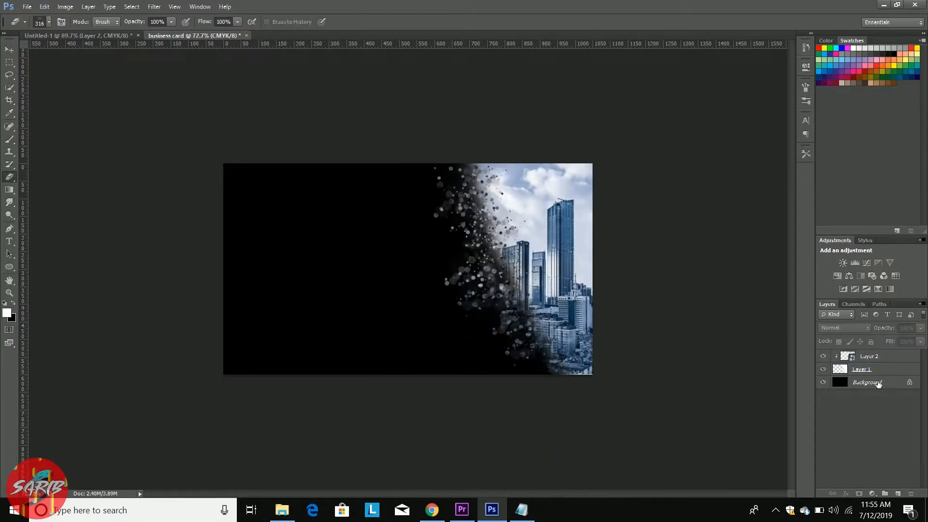
pyautogui.click(878, 383)
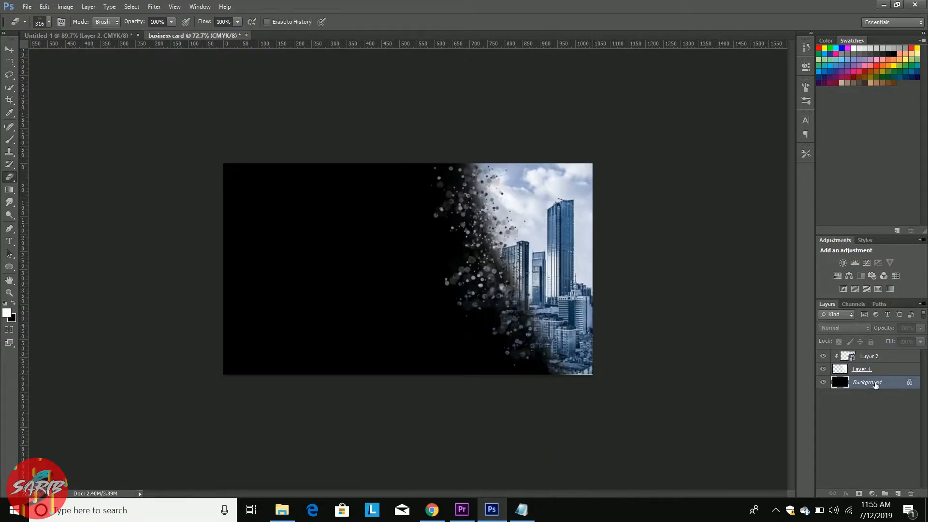
pyautogui.keyDown('ctrl'); pyautogui.click(846, 386); pyautogui.keyUp('ctrl')
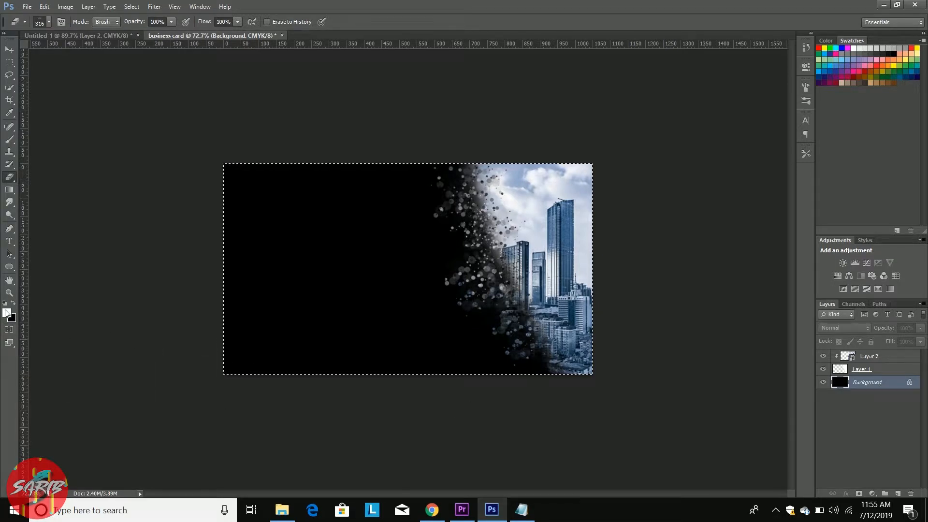
pyautogui.hotkey('alt', 'BackSpace')
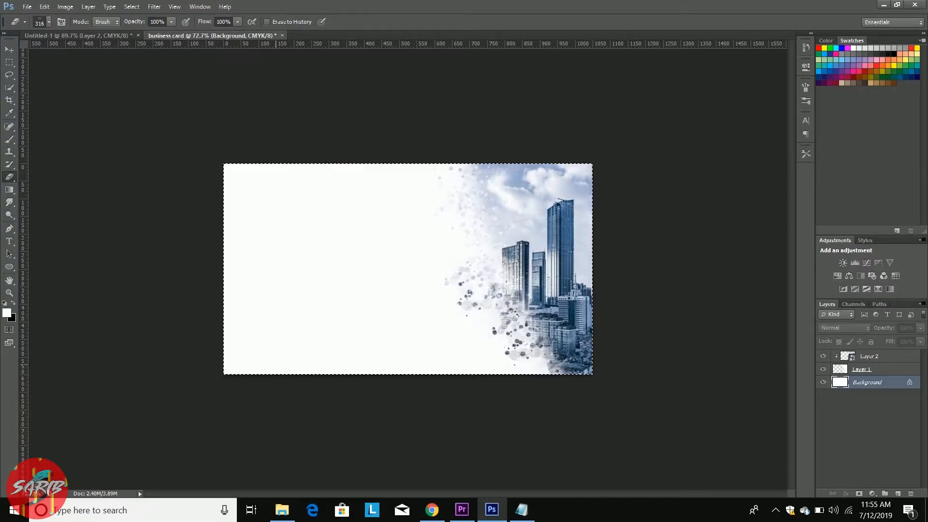
pyautogui.click(843, 428)
pyautogui.hotkey('ctrl', 'd')
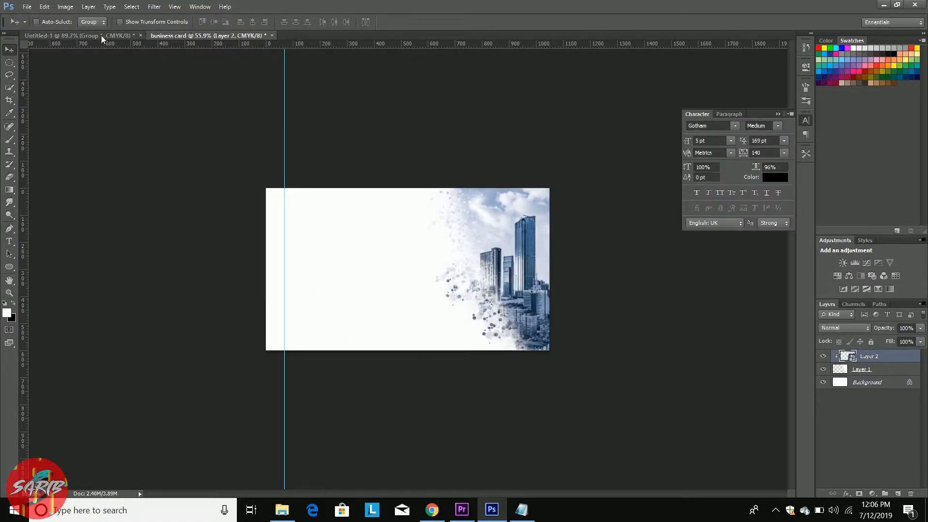
# Step: Bring the yellow contact icons group from the Untitled-1 document onto the business card, fine-tune its size and align it to the vertical guide
pyautogui.click(100, 35)
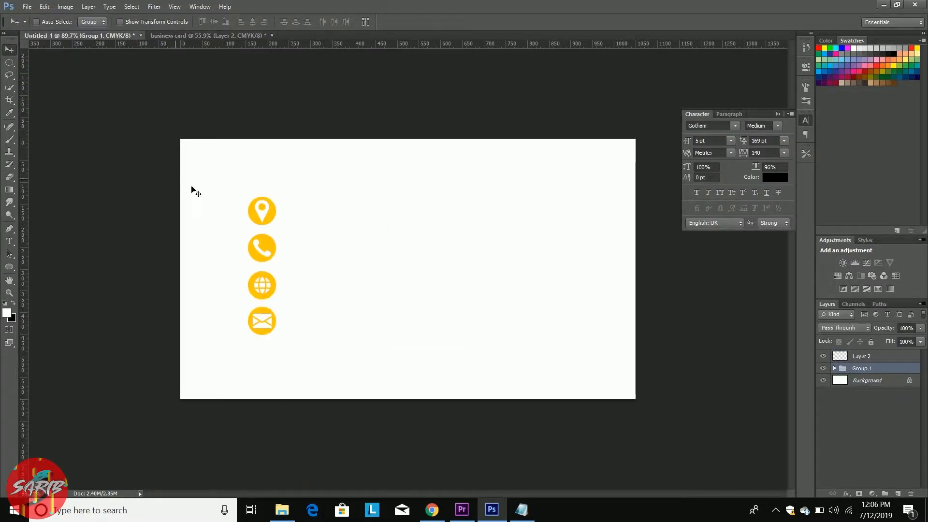
pyautogui.moveTo(263, 210); pyautogui.dragTo(292, 260)
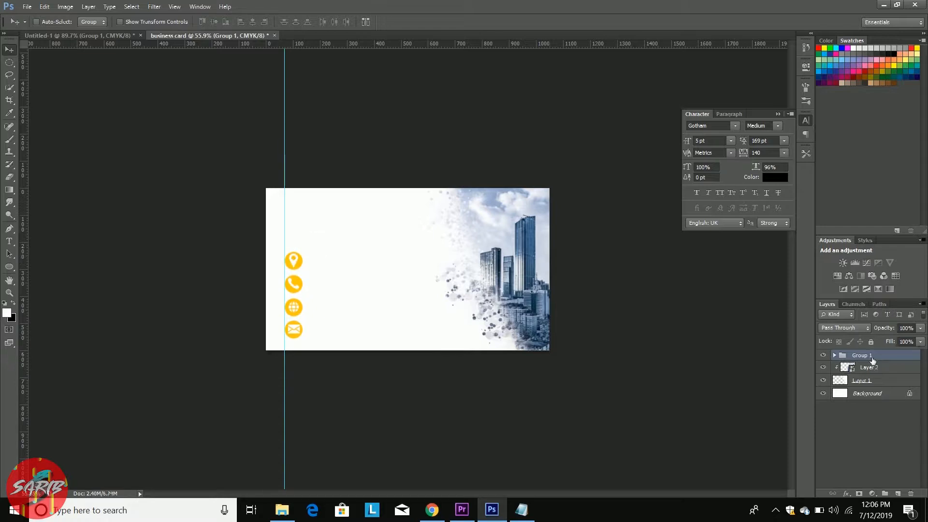
pyautogui.hotkey('ctrl', 't')
pyautogui.moveTo(306, 255); pyautogui.dragTo(305, 263)
pyautogui.click(486, 22)
pyautogui.moveTo(292, 306); pyautogui.dragTo(291, 308)
pyautogui.scroll(5, 290, 311)
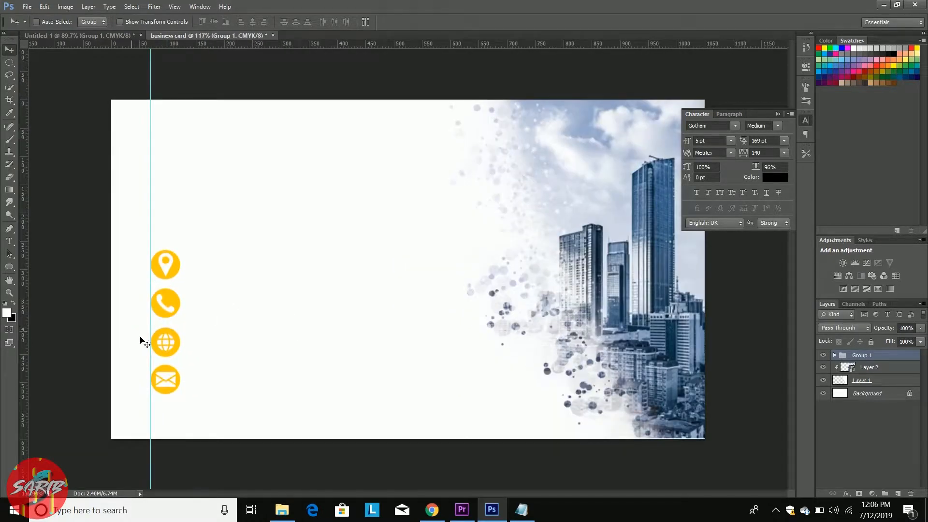
# Step: Copy the address line from Notepad and place it as a text layer beside the location icon
pyautogui.click(521, 509)
pyautogui.moveTo(646, 190); pyautogui.dragTo(536, 190)
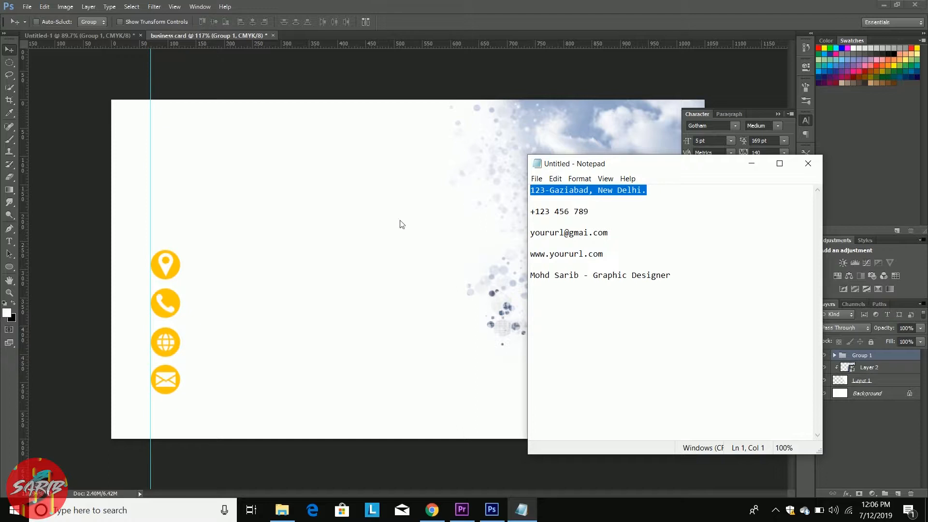
pyautogui.click(752, 163)
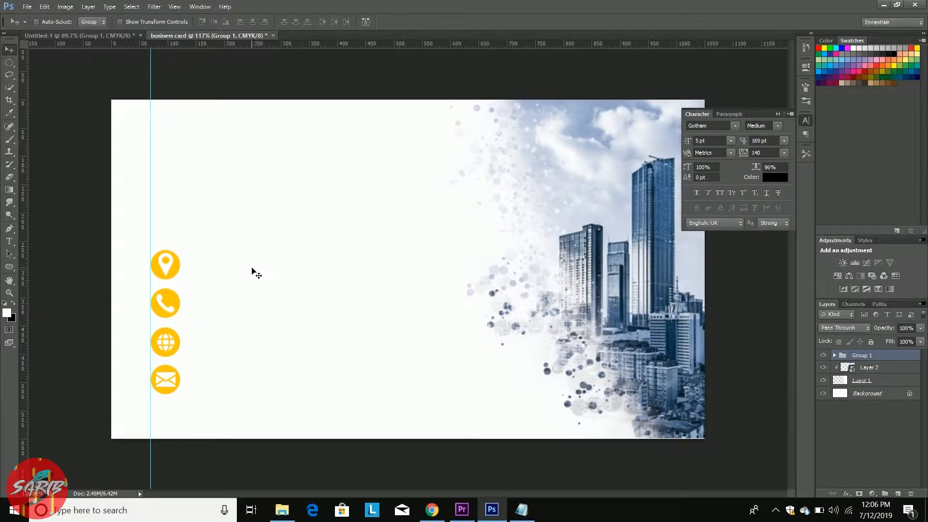
pyautogui.press('t')
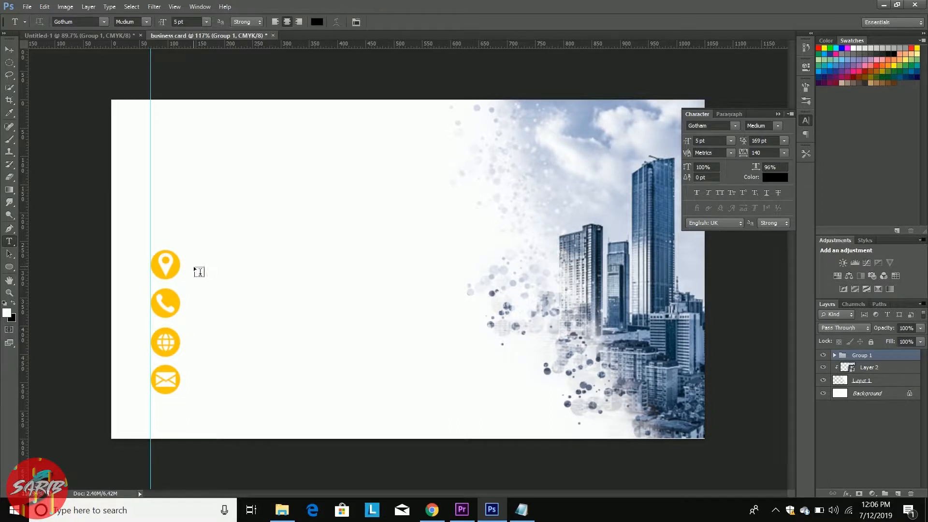
pyautogui.click(197, 266)
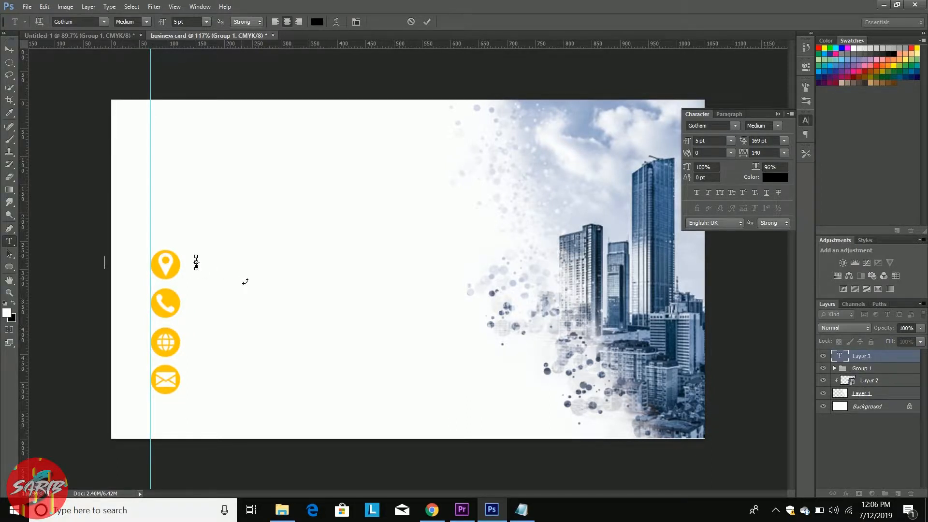
pyautogui.write('123-Gaziabad, New Delhi')
pyautogui.moveTo(237, 269); pyautogui.dragTo(324, 269)
pyautogui.click(422, 21)
# Step: Fit a circular selection around the location icon, vertically center the address text on it, and clear the selection
pyautogui.press('m')
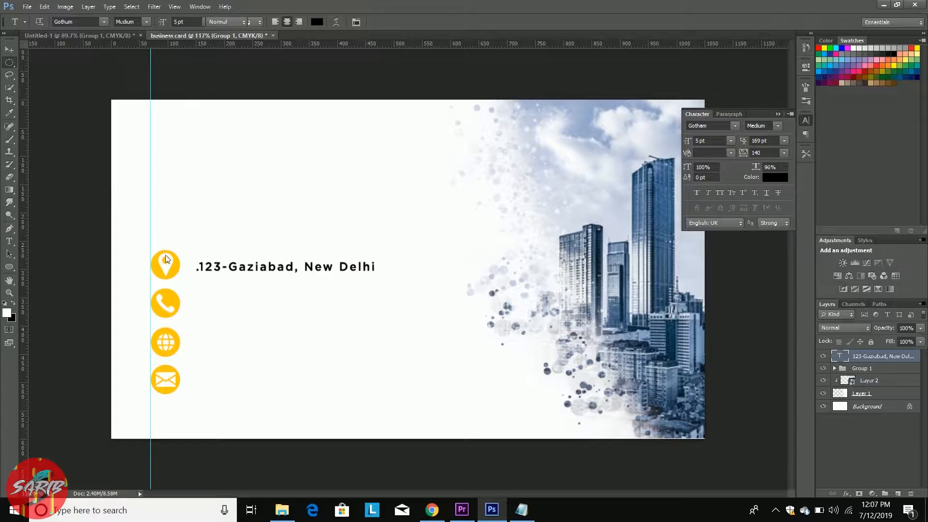
pyautogui.moveTo(169, 269); pyautogui.dragTo(190, 284)
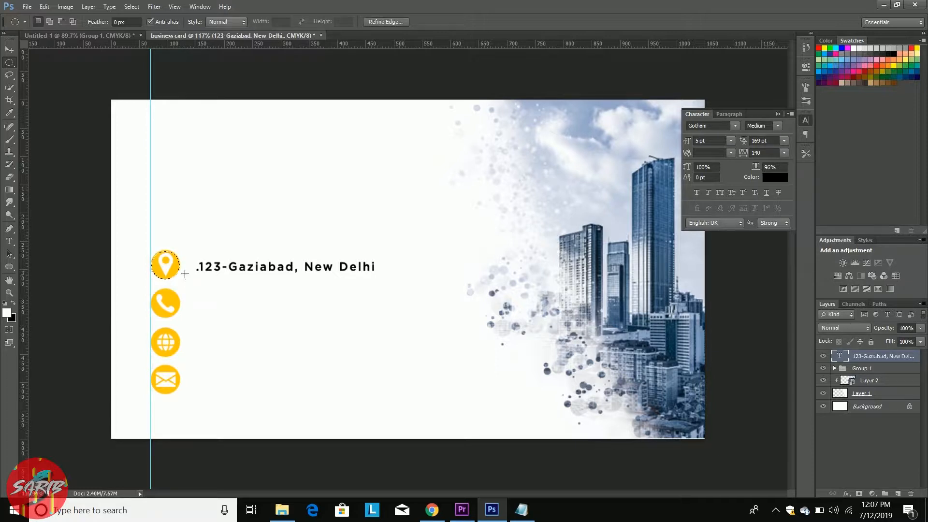
pyautogui.click(131, 6)
pyautogui.click(135, 190)
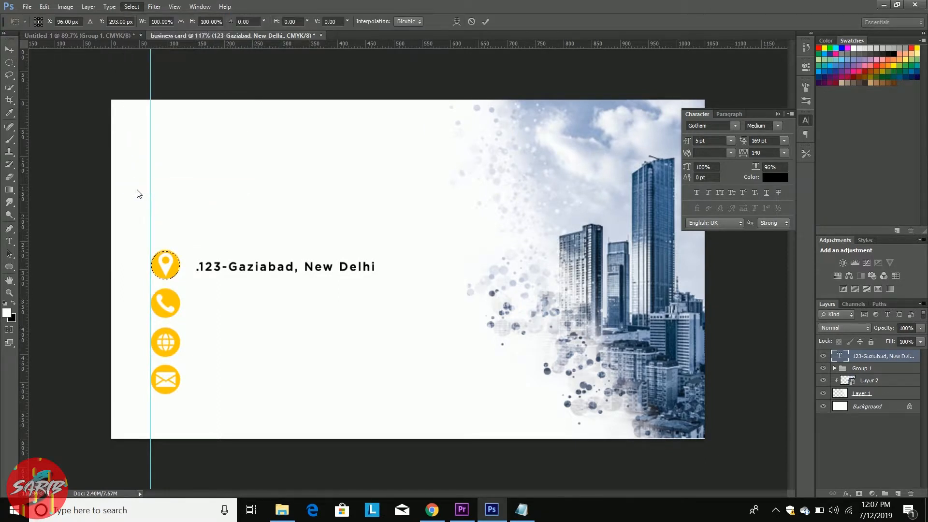
pyautogui.press('Up')
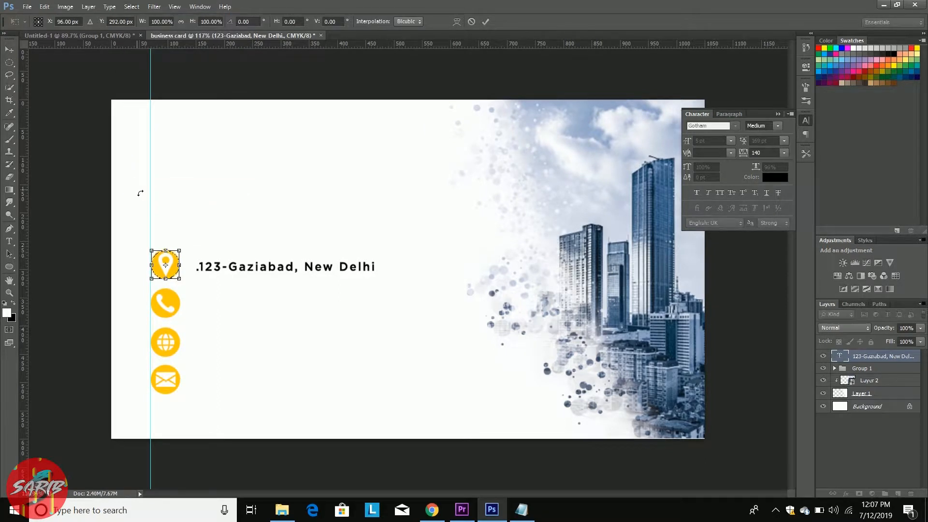
pyautogui.click(486, 21)
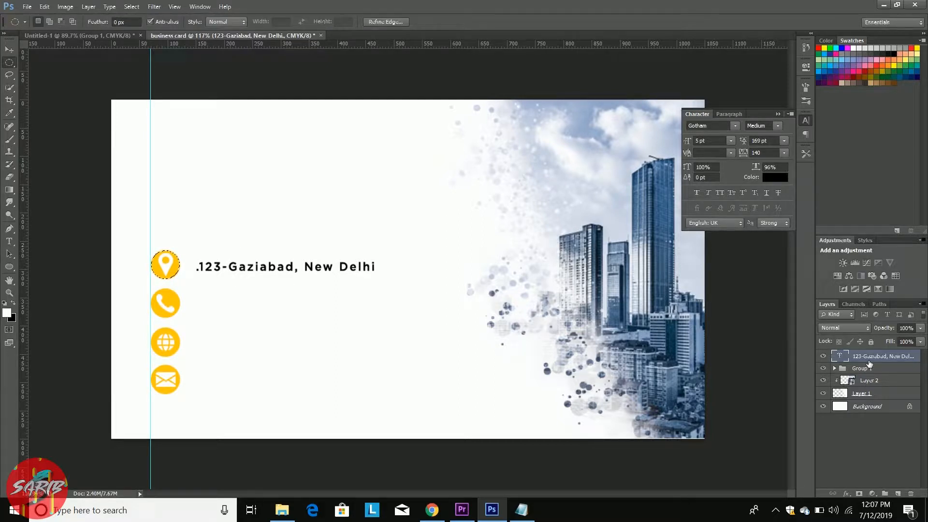
pyautogui.press('v')
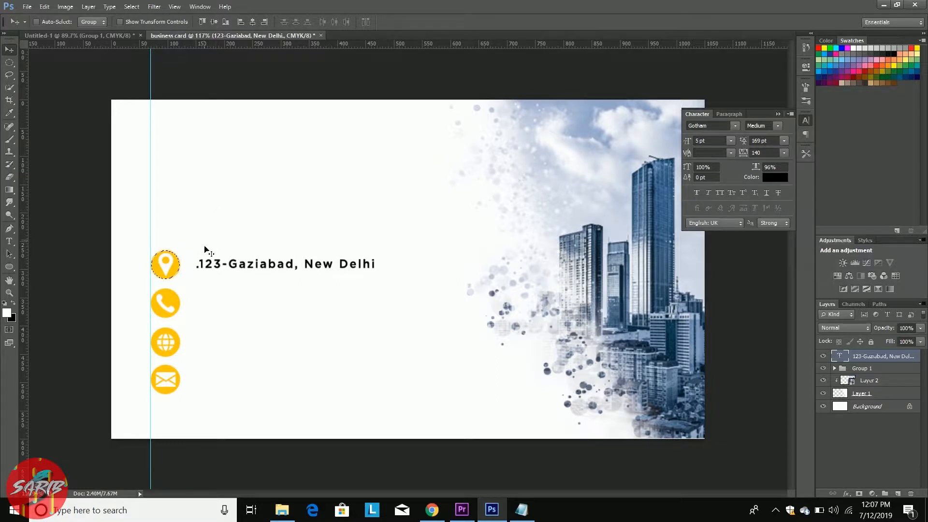
pyautogui.hotkey('ctrl', 'd')
# Step: Copy the phone number from Notepad, add it as a text layer beside the phone icon, and correct the plus sign's position
pyautogui.click(521, 509)
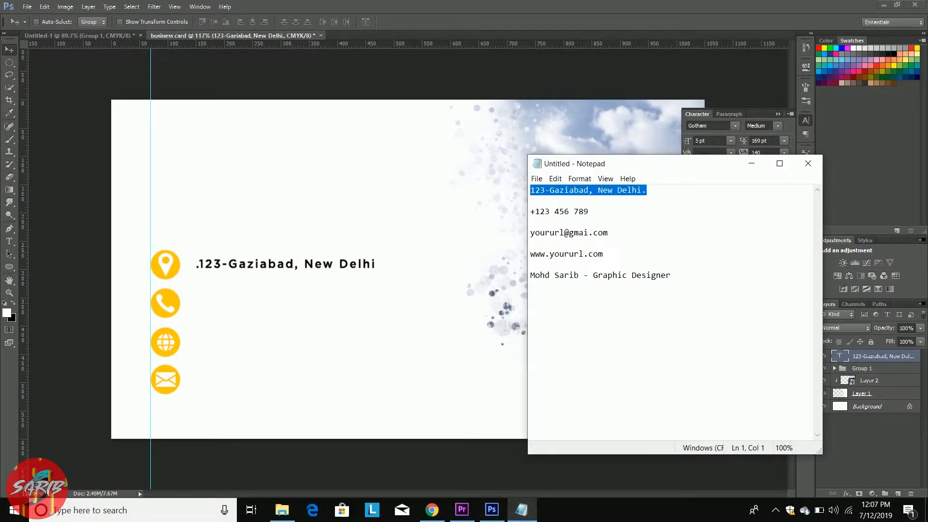
pyautogui.moveTo(588, 211); pyautogui.dragTo(532, 212)
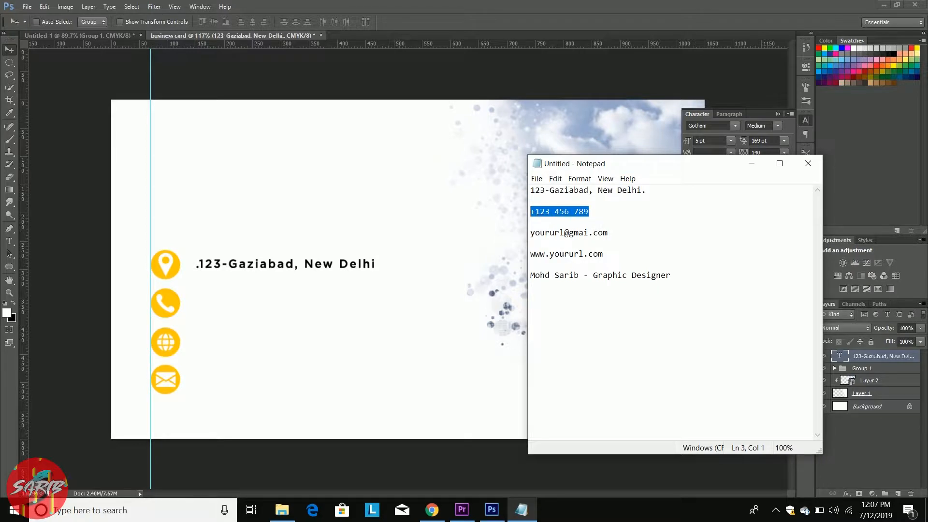
pyautogui.click(228, 321)
pyautogui.press('t')
pyautogui.click(191, 302)
pyautogui.write('789 456 +123')
pyautogui.moveTo(237, 315); pyautogui.dragTo(273, 310)
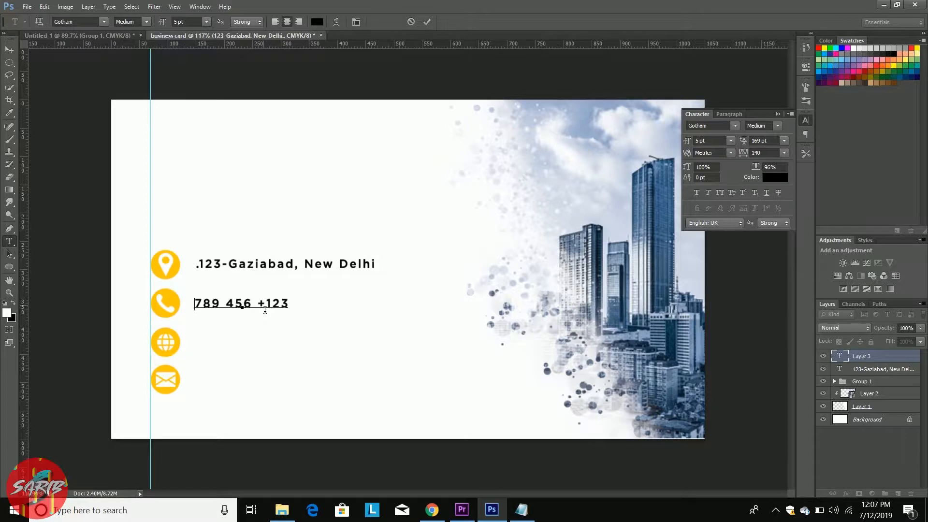
pyautogui.press('BackSpace')
pyautogui.write('+')
pyautogui.press('BackSpace')
pyautogui.click(427, 21)
# Step: Fit a circular selection around the phone icon, vertically center the phone number on it, and clear the selection
pyautogui.press('m')
pyautogui.moveTo(151, 290); pyautogui.dragTo(187, 322)
pyautogui.click(132, 7)
pyautogui.click(139, 187)
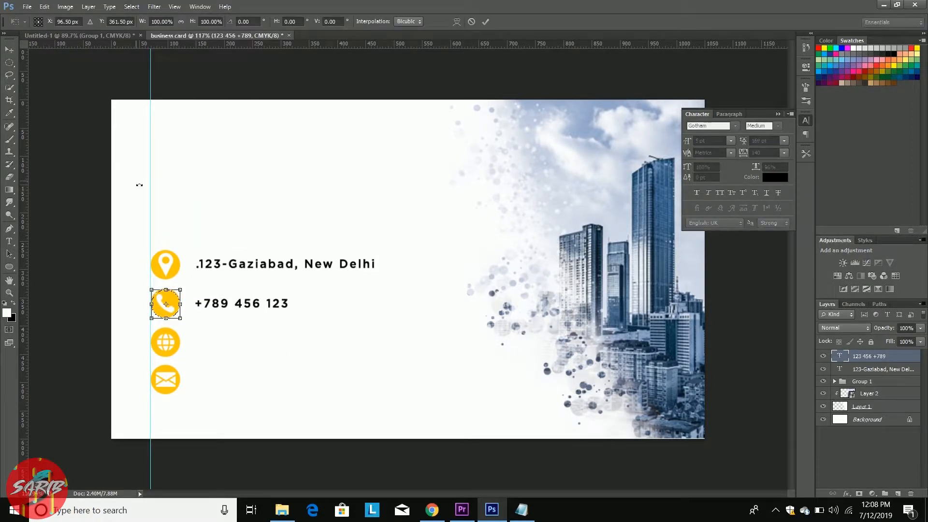
pyautogui.press('Return')
pyautogui.press('v')
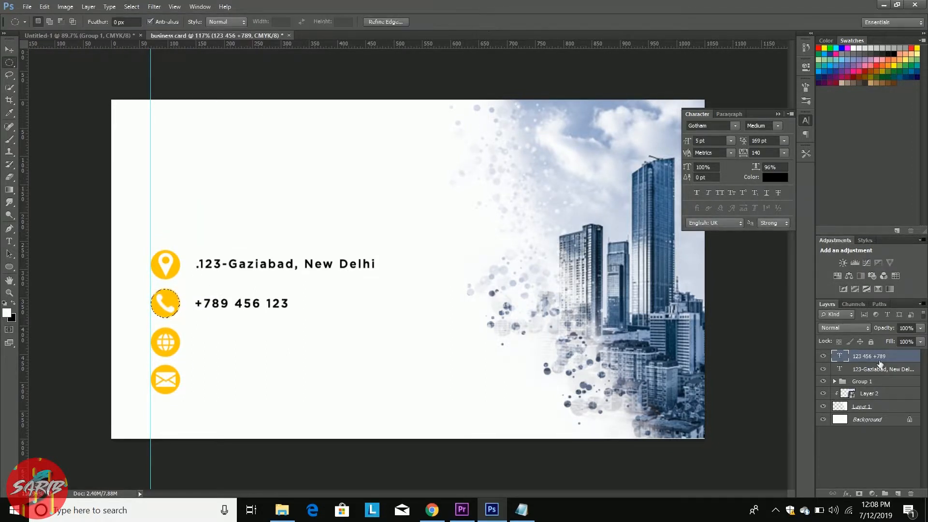
pyautogui.hotkey('ctrl', 'd')
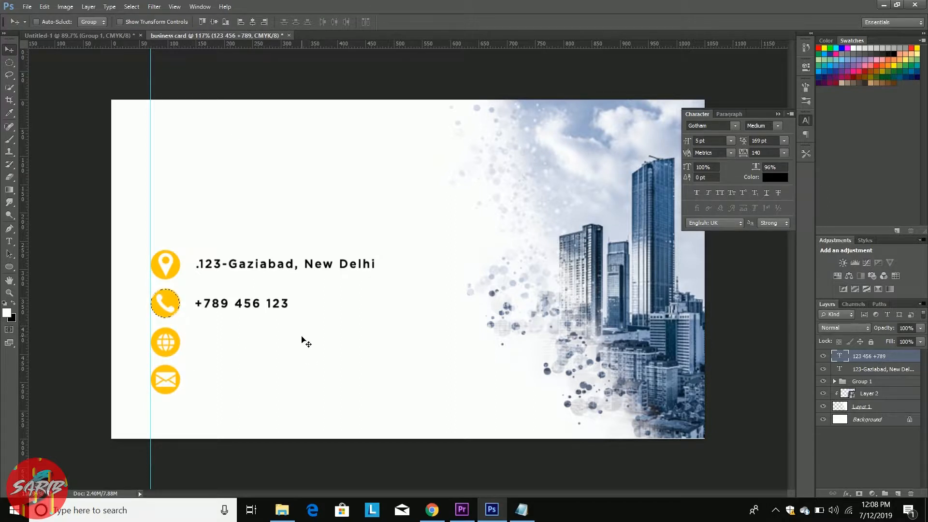
pyautogui.click(522, 509)
pyautogui.click(530, 244)
pyautogui.moveTo(608, 233); pyautogui.dragTo(530, 233)
pyautogui.moveTo(603, 253); pyautogui.dragTo(530, 254)
pyautogui.hotkey('ctrl', 'c')
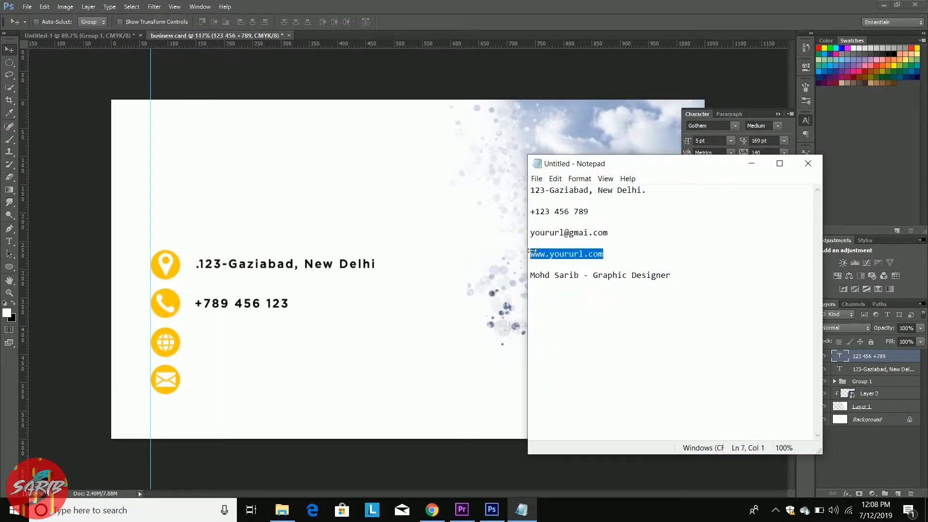
pyautogui.click(751, 163)
pyautogui.press('t')
pyautogui.click(191, 346)
pyautogui.hotkey('ctrl', 'v')
pyautogui.moveTo(189, 343); pyautogui.dragTo(250, 344)
pyautogui.click(427, 22)
# Step: Fit a circular selection around the globe icon, vertically center the website text on it, and clear the selection
pyautogui.press('m')
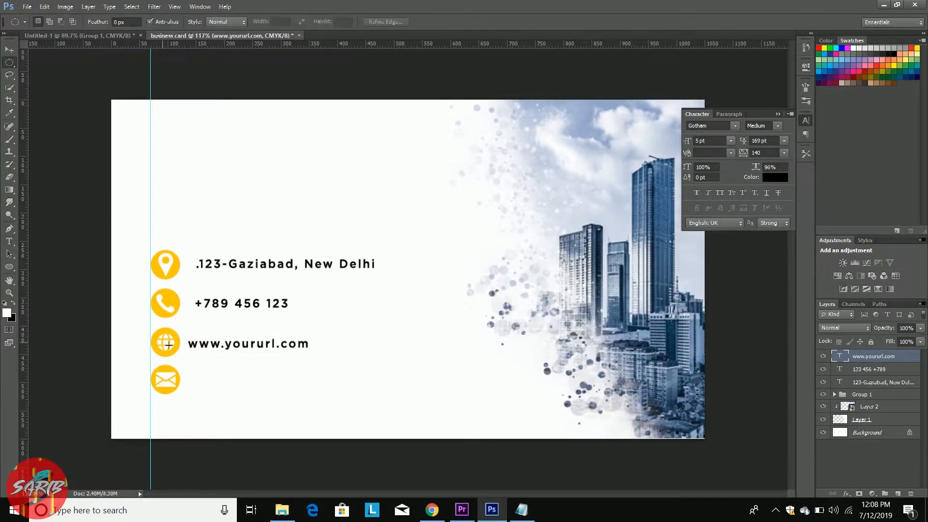
pyautogui.moveTo(152, 327); pyautogui.dragTo(180, 356)
pyautogui.click(131, 6)
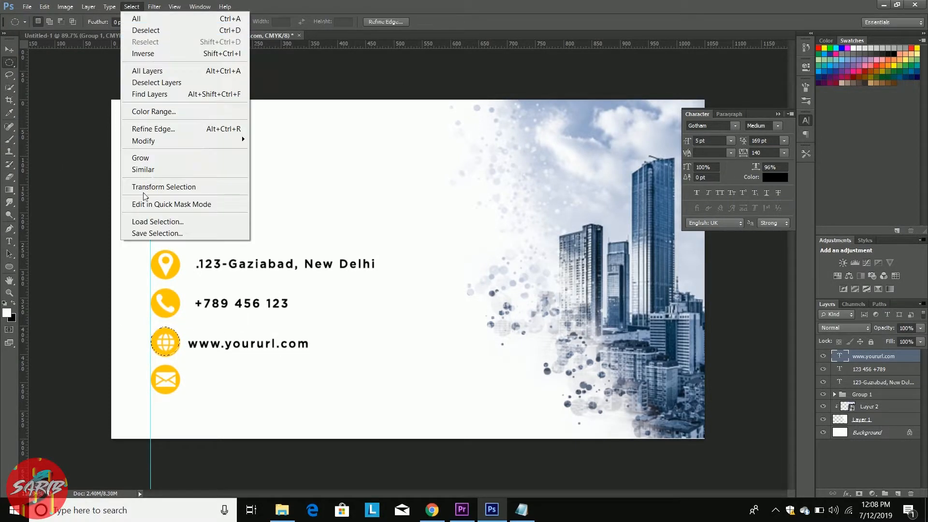
pyautogui.click(155, 185)
pyautogui.press('Down')
pyautogui.press('Down')
pyautogui.press('Right')
pyautogui.click(486, 22)
pyautogui.press('v')
pyautogui.click(214, 22)
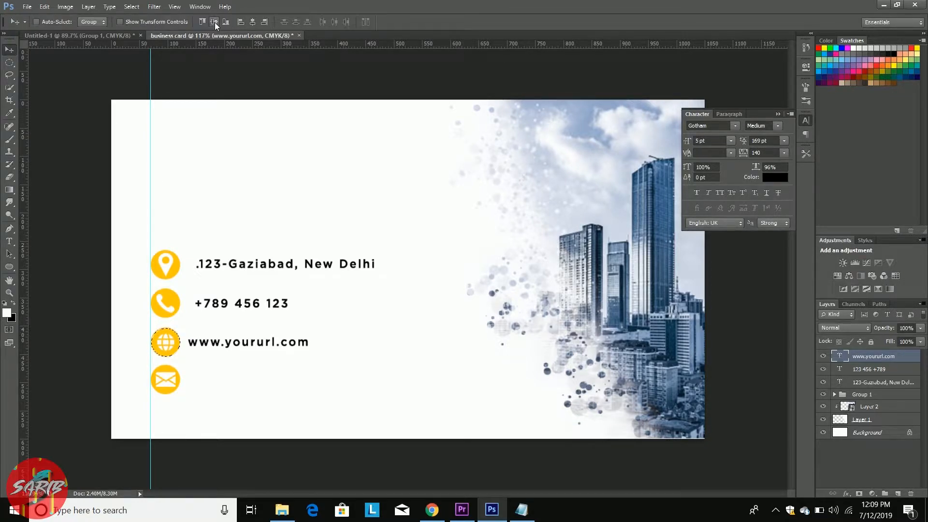
pyautogui.hotkey('ctrl', 'd')
# Step: Copy the e-mail address from Notepad and place it as a text layer beside the envelope icon
pyautogui.click(521, 509)
pyautogui.moveTo(609, 232); pyautogui.dragTo(529, 232)
pyautogui.click(501, 230)
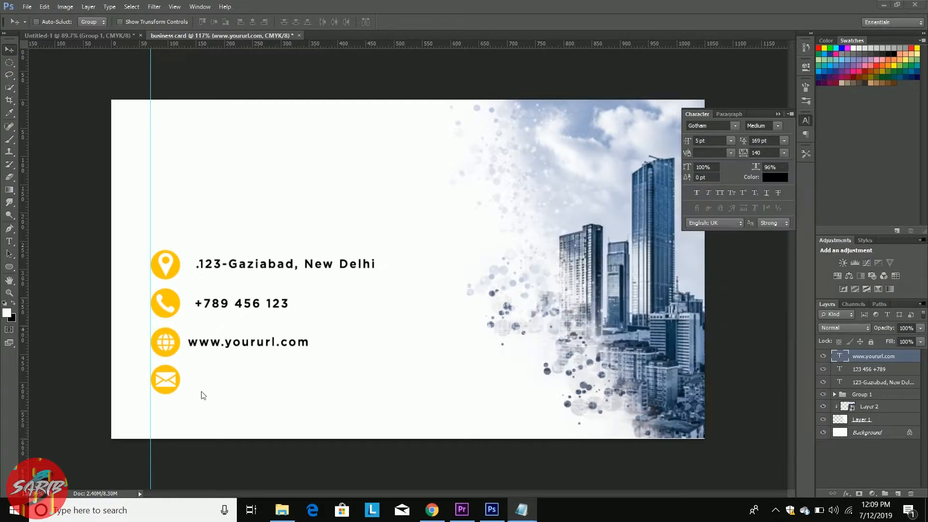
pyautogui.press('t')
pyautogui.click(192, 382)
pyautogui.hotkey('ctrl', 'v')
pyautogui.hotkey('ctrl', 'Return')
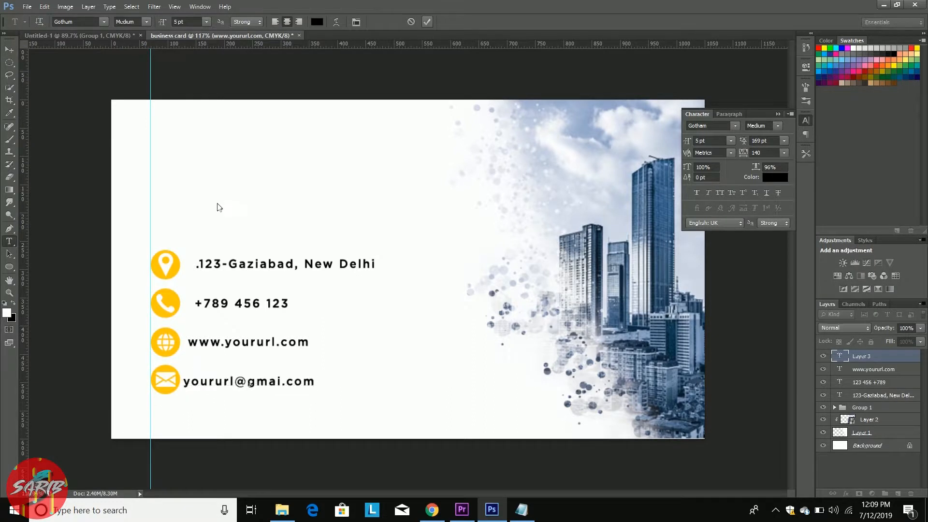
# Step: Draw a circular selection around the envelope icon, vertically center the e-mail text on it, and clear the selection
pyautogui.click(9, 62)
pyautogui.moveTo(166, 380); pyautogui.dragTo(195, 397)
pyautogui.press('v')
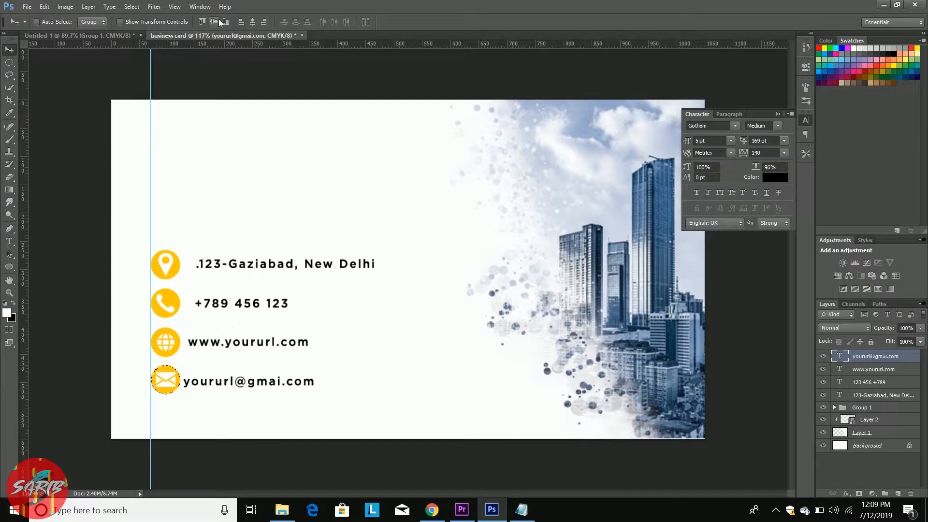
pyautogui.click(219, 19)
pyautogui.hotkey('ctrl', 'd')
# Step: Align the left edges of the four contact text layers and shift them together slightly to the right, away from the icons
pyautogui.keyDown('shift'); pyautogui.click(869, 395); pyautogui.keyUp('shift')
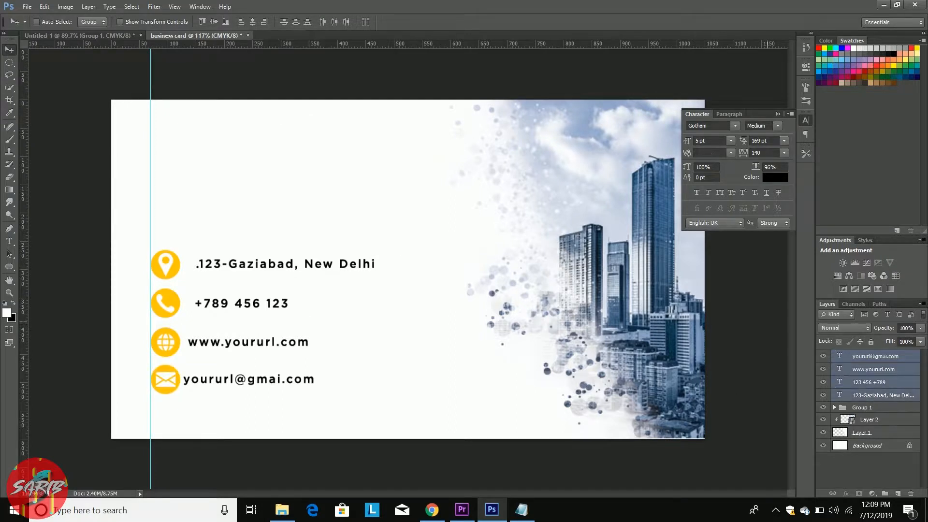
pyautogui.click(240, 22)
pyautogui.click(885, 464)
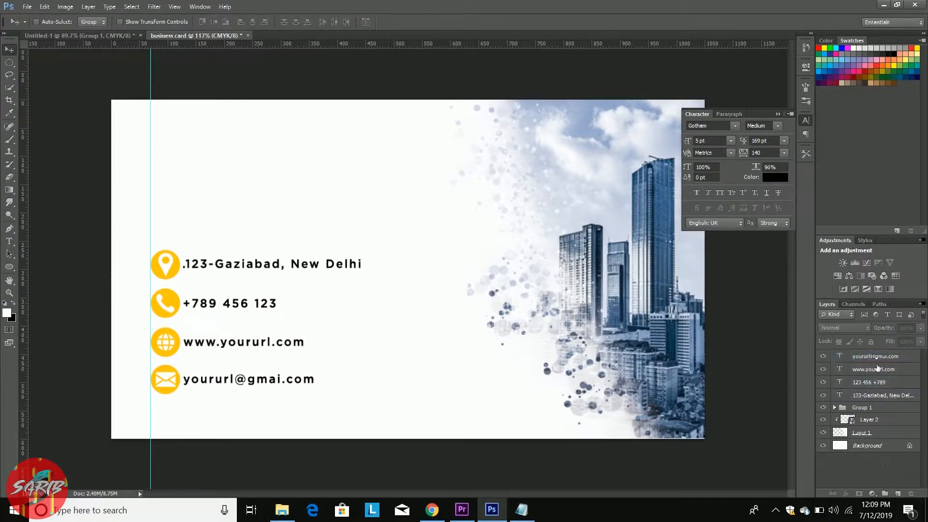
pyautogui.click(885, 359)
pyautogui.keyDown('shift'); pyautogui.click(879, 395); pyautogui.keyUp('shift')
pyautogui.hotkey('shift', 'Right')
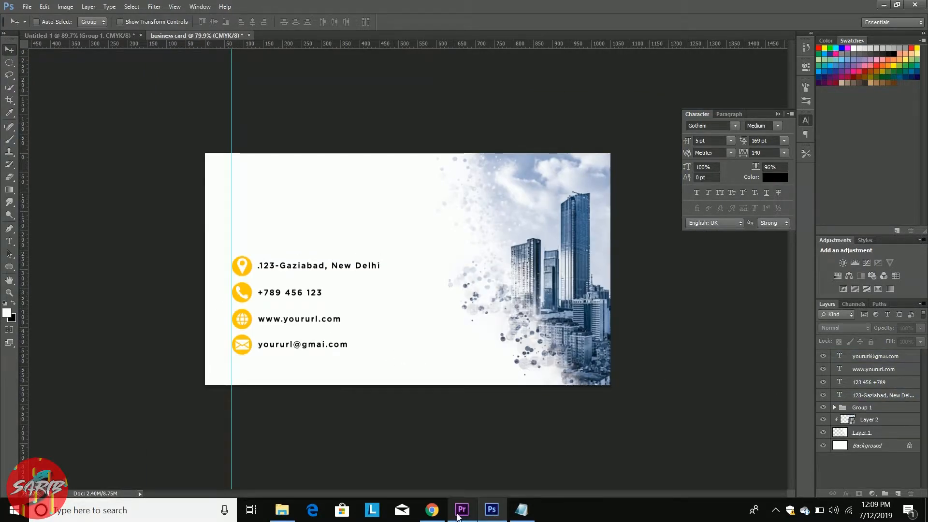
# Step: Copy the person's full name from Notepad and place it as a text layer in the card's upper-left area, near the guide
pyautogui.hotkey('alt', 'Tab')
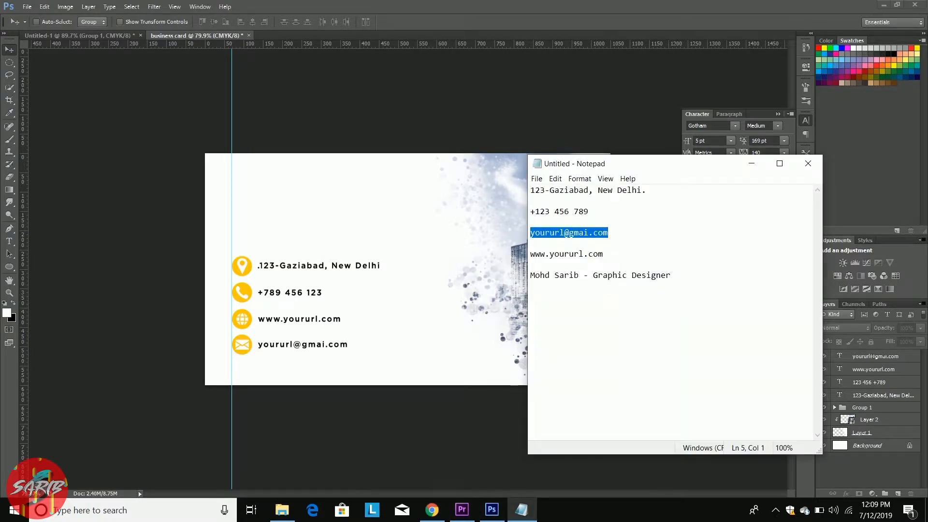
pyautogui.moveTo(585, 275); pyautogui.dragTo(535, 275)
pyautogui.moveTo(537, 275); pyautogui.dragTo(531, 276)
pyautogui.hotkey('ctrl', 'c')
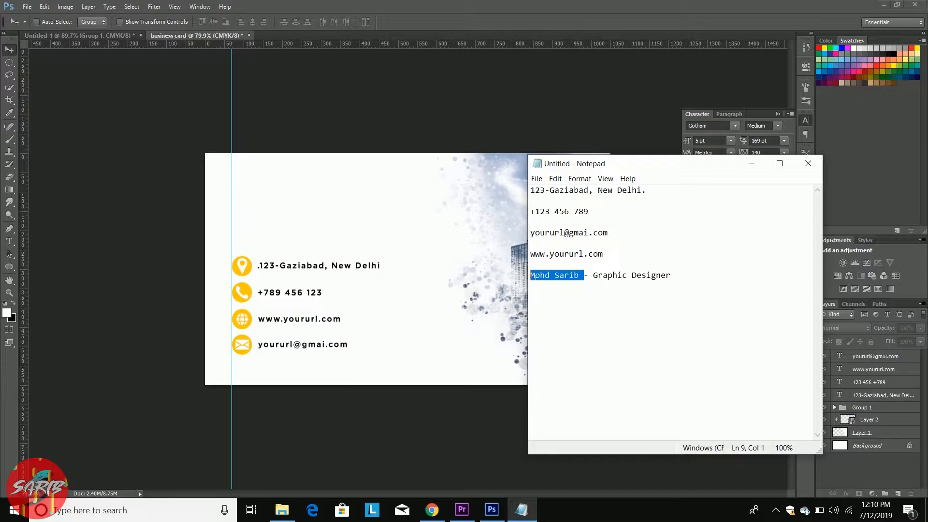
pyautogui.click(416, 220)
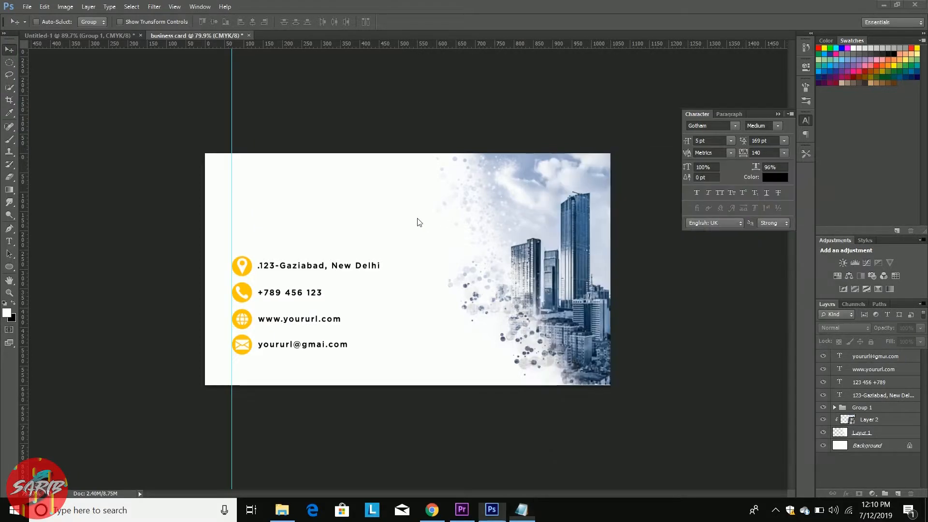
pyautogui.press('t')
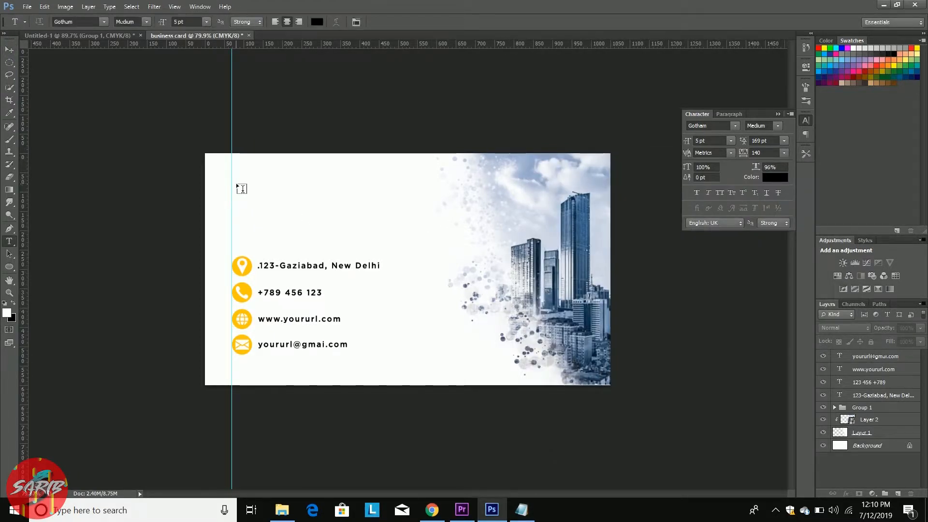
pyautogui.click(237, 185)
pyautogui.hotkey('ctrl', 'v')
pyautogui.moveTo(246, 184); pyautogui.dragTo(276, 184)
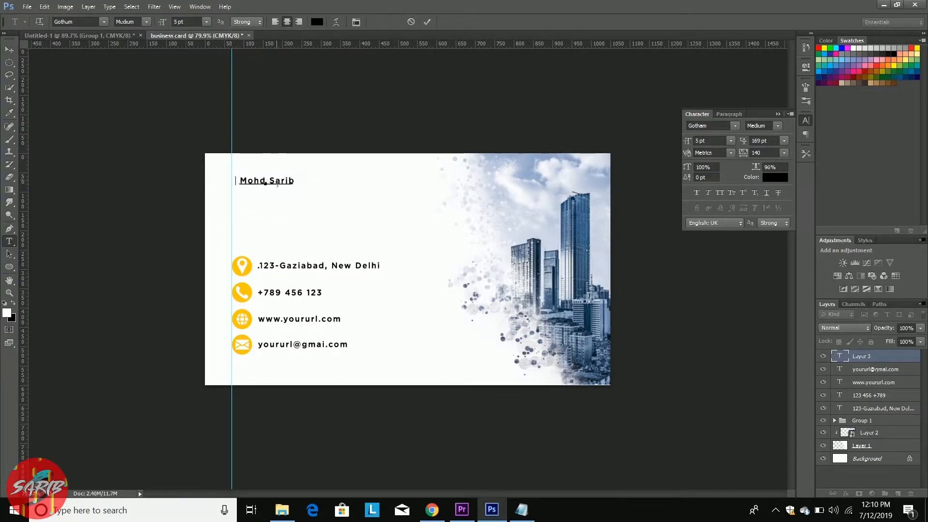
# Step: Set the name text in all-caps Nexa Bold and color it with the icons' yellow, #ffc709
pyautogui.hotkey('ctrl', 'a')
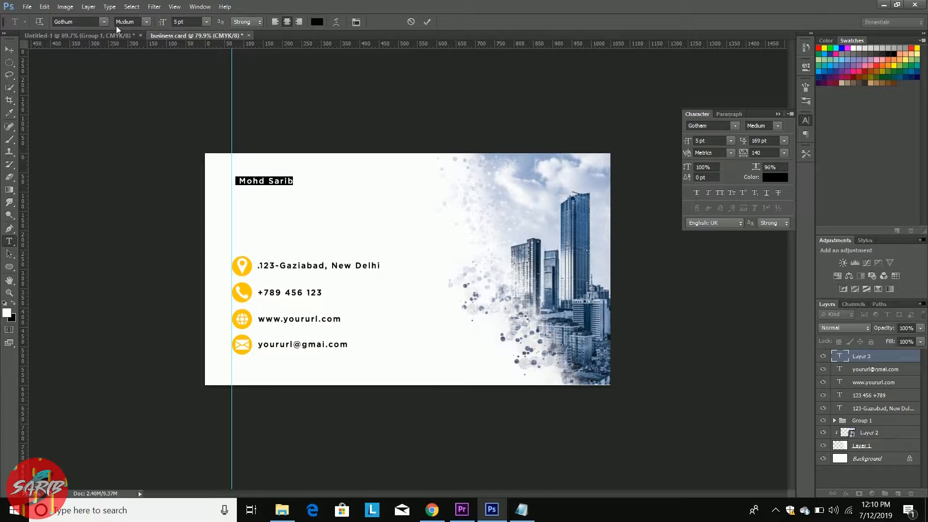
pyautogui.click(99, 24)
pyautogui.write('Nexa Bold')
pyautogui.press('Return')
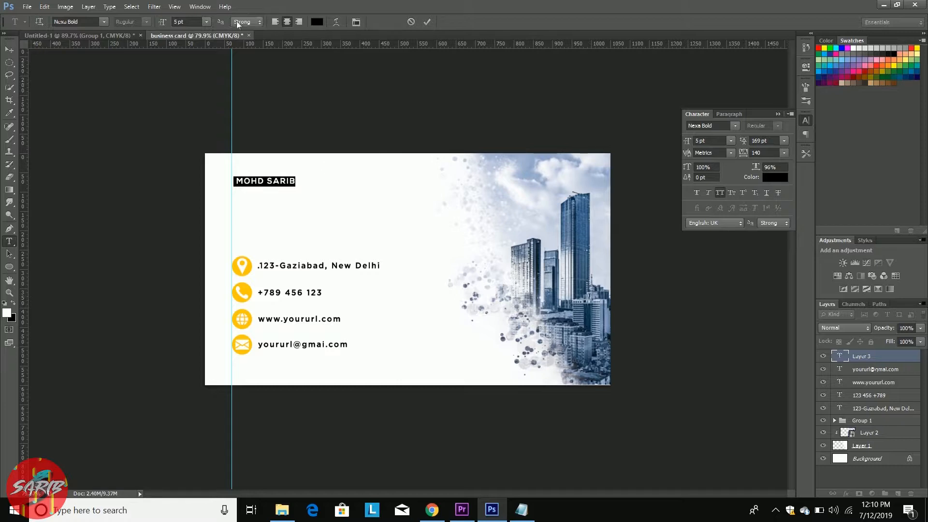
pyautogui.click(317, 22)
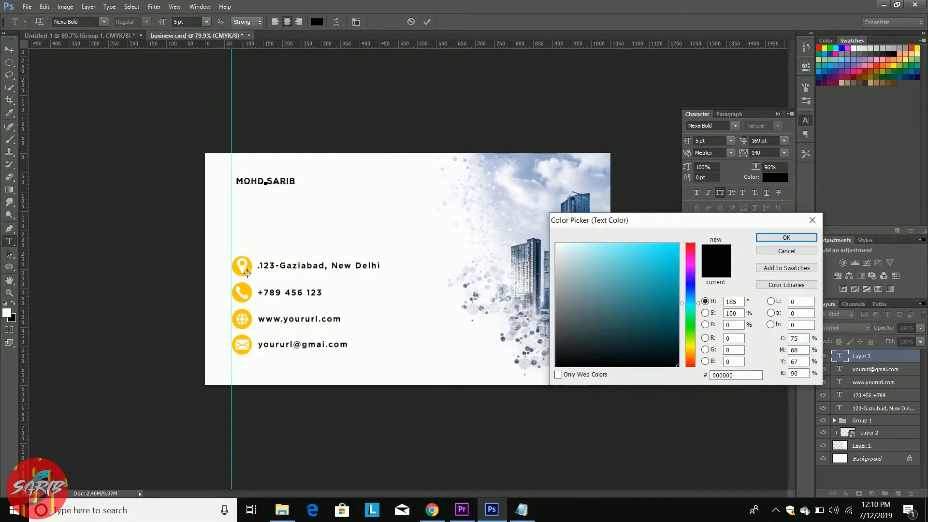
pyautogui.click(251, 273)
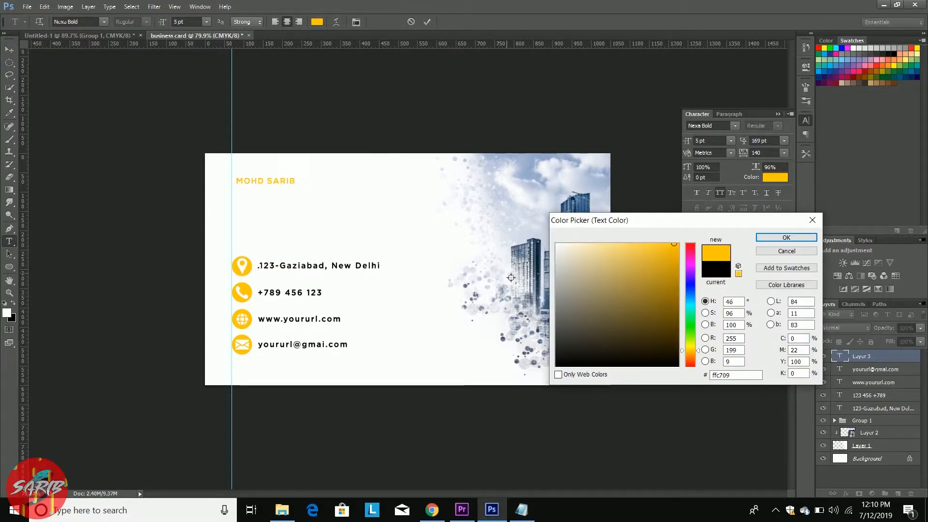
pyautogui.click(786, 237)
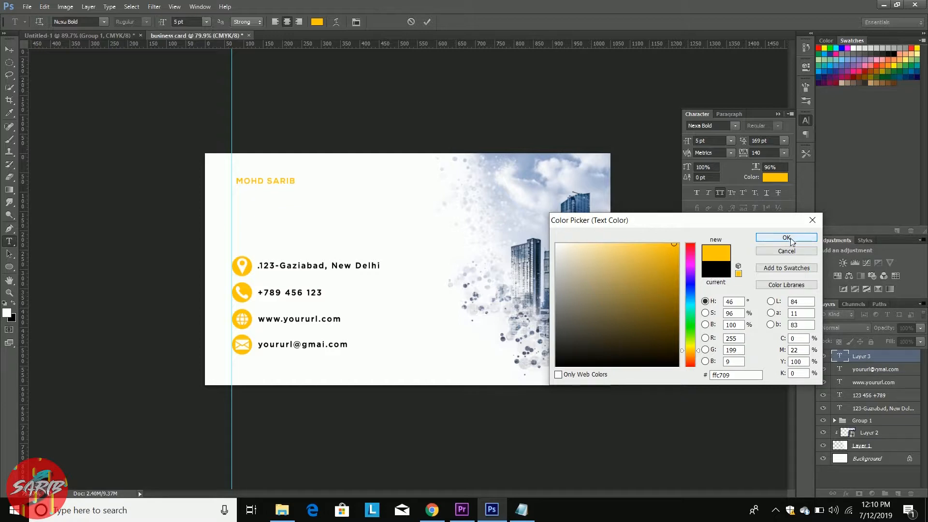
# Step: Enlarge the name text to 10 pt and shift it right so that it starts at the vertical guide
pyautogui.moveTo(166, 23); pyautogui.dragTo(167, 24)
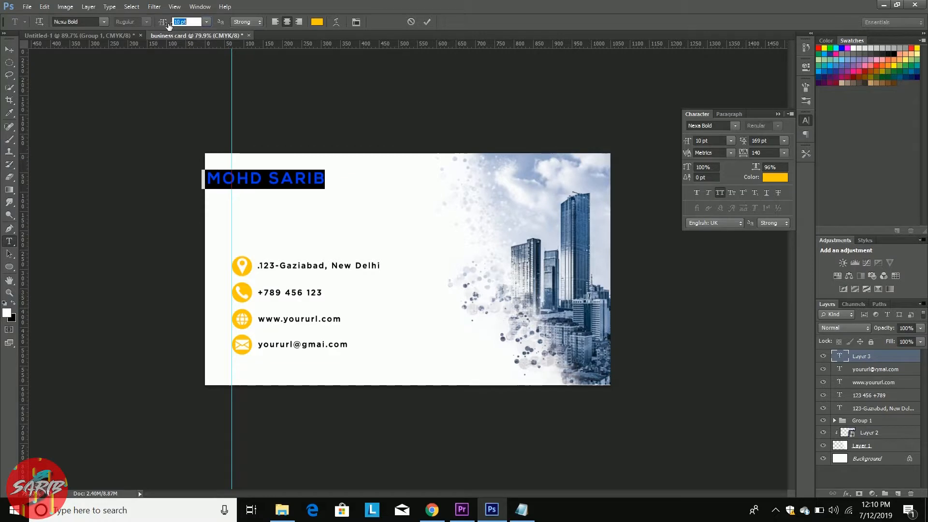
pyautogui.moveTo(289, 184); pyautogui.dragTo(305, 187)
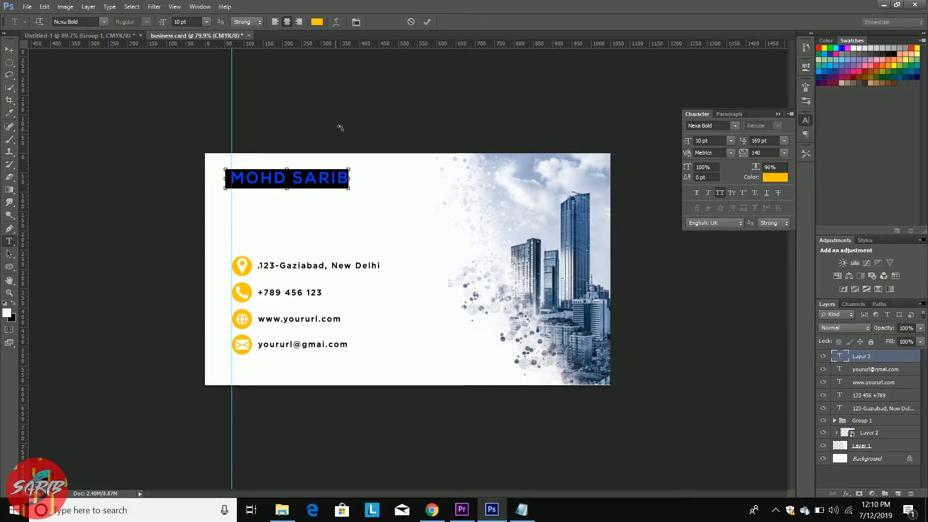
pyautogui.click(427, 23)
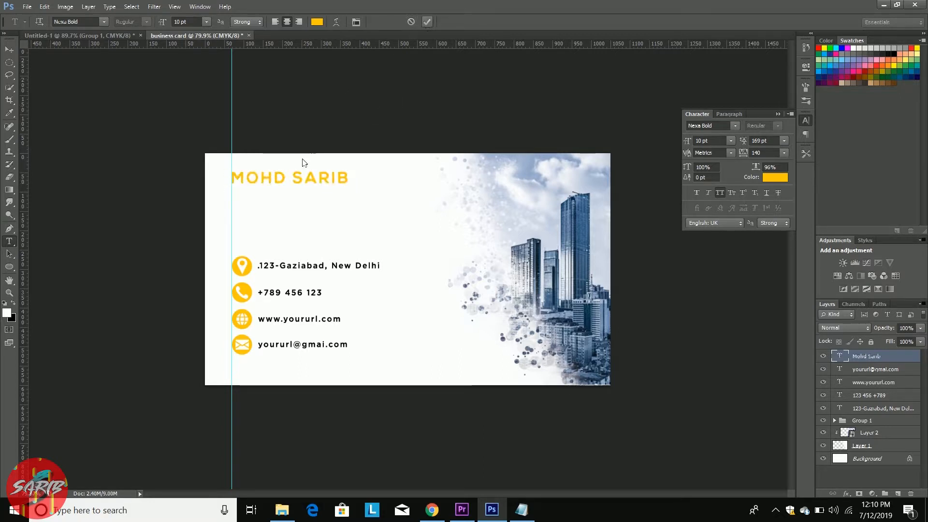
# Step: Recolor only the first name in the name text to black, #000000
pyautogui.doubleClick(288, 181)
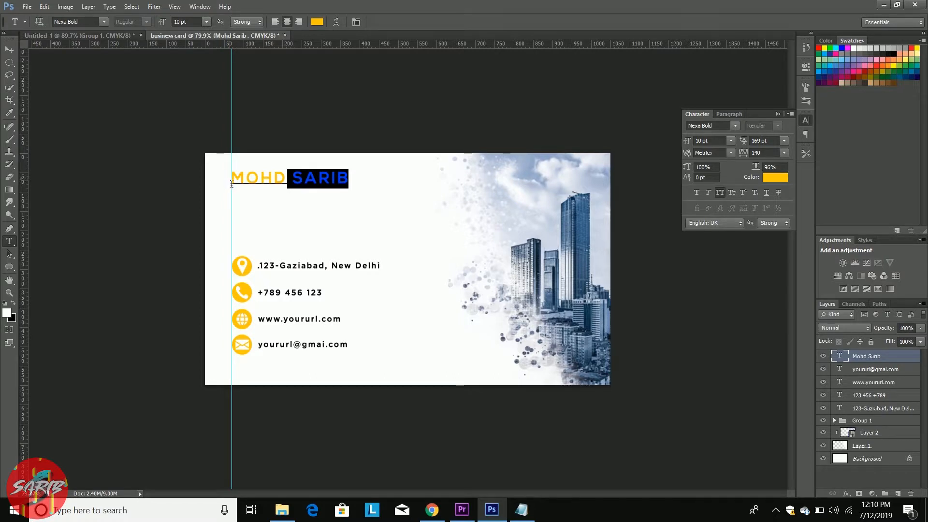
pyautogui.moveTo(231, 184); pyautogui.dragTo(286, 182)
pyautogui.click(317, 22)
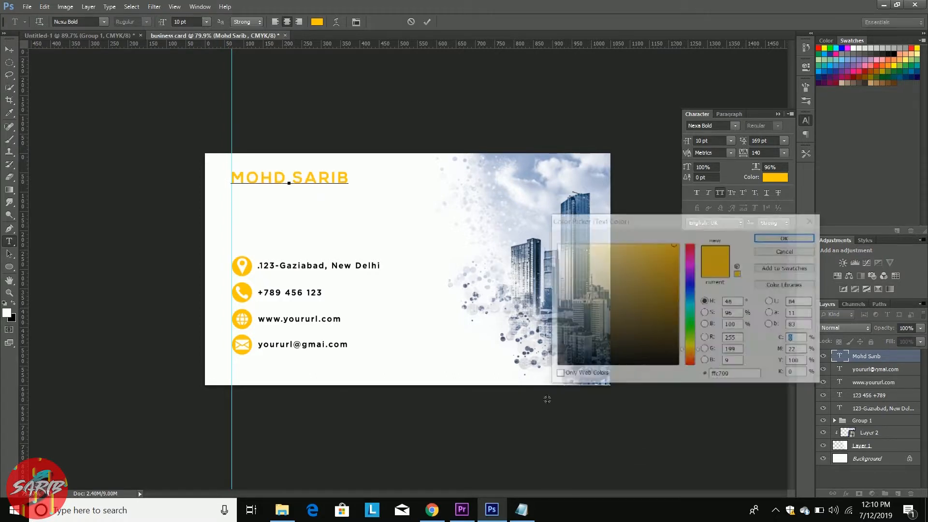
pyautogui.moveTo(640, 352); pyautogui.dragTo(679, 366)
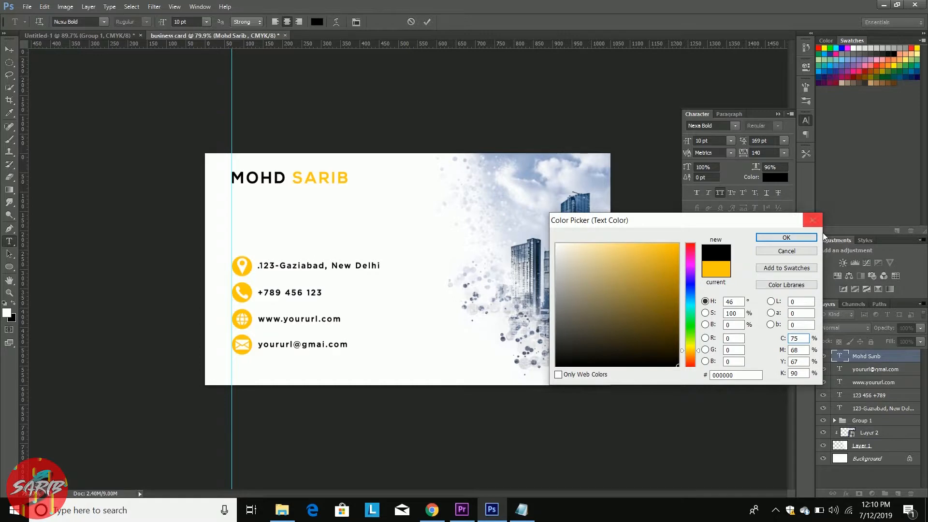
pyautogui.click(799, 236)
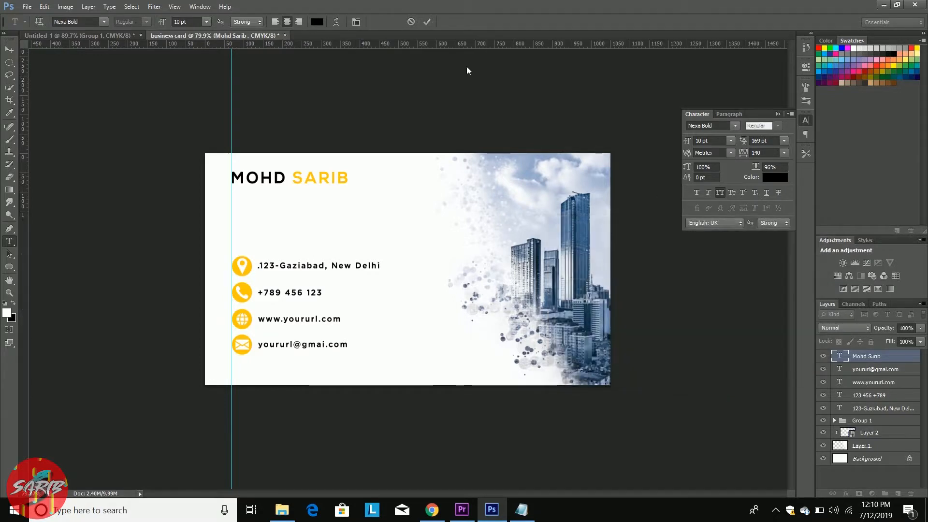
pyautogui.click(427, 22)
# Step: Copy "Graphic Designer" from Notepad and place it as a text layer below the name, starting at the guide
pyautogui.scroll(2, 222, 184)
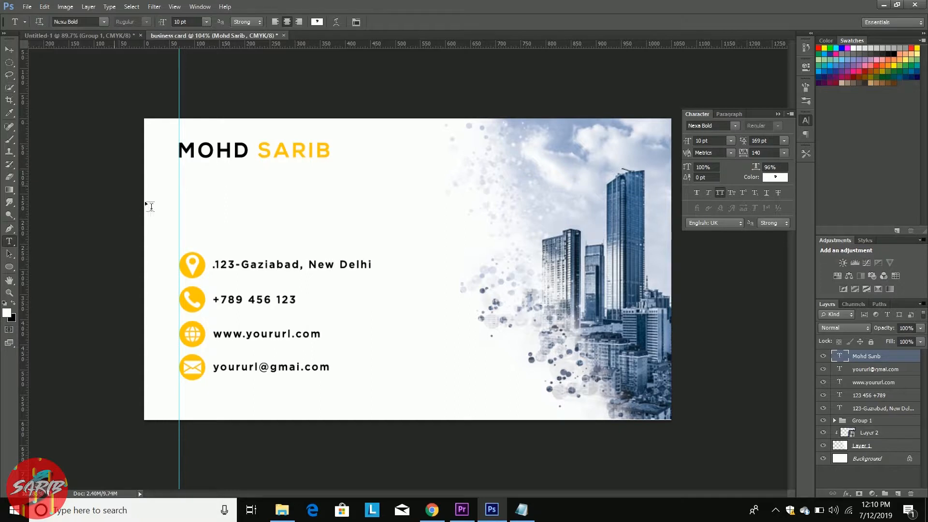
pyautogui.click(521, 510)
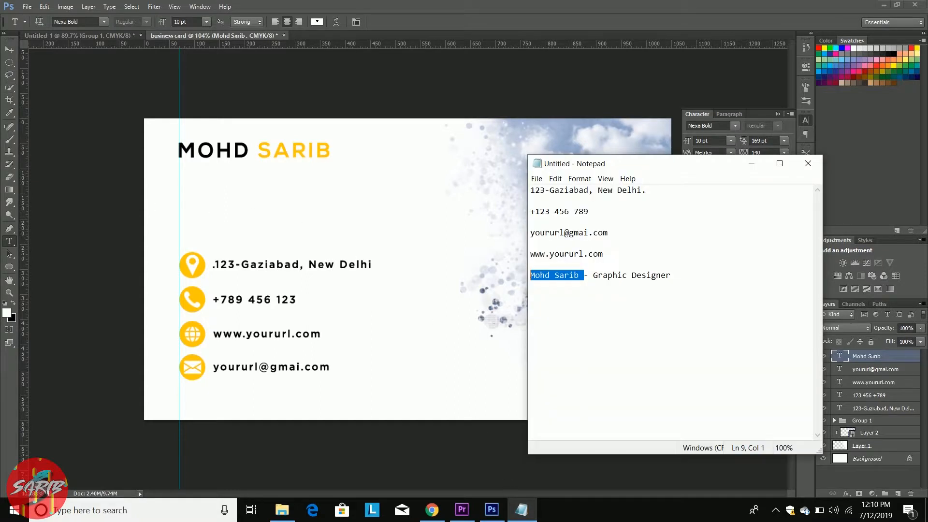
pyautogui.moveTo(588, 275); pyautogui.dragTo(671, 275)
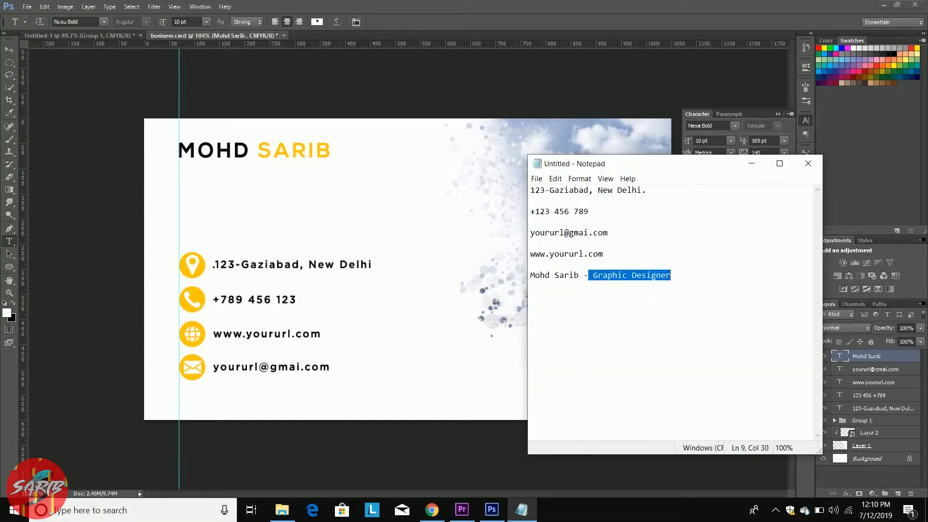
pyautogui.click(243, 180)
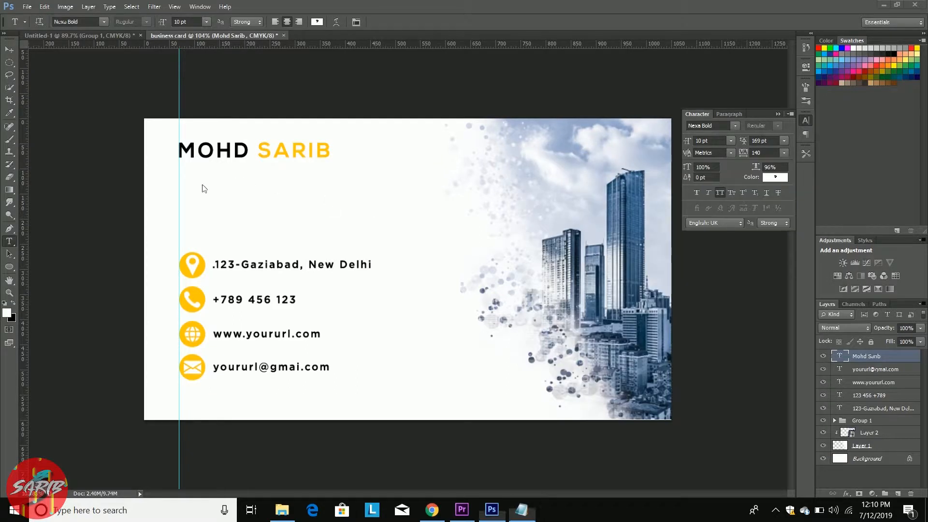
pyautogui.click(193, 183)
pyautogui.hotkey('ctrl', 'v')
pyautogui.moveTo(196, 186); pyautogui.dragTo(340, 191)
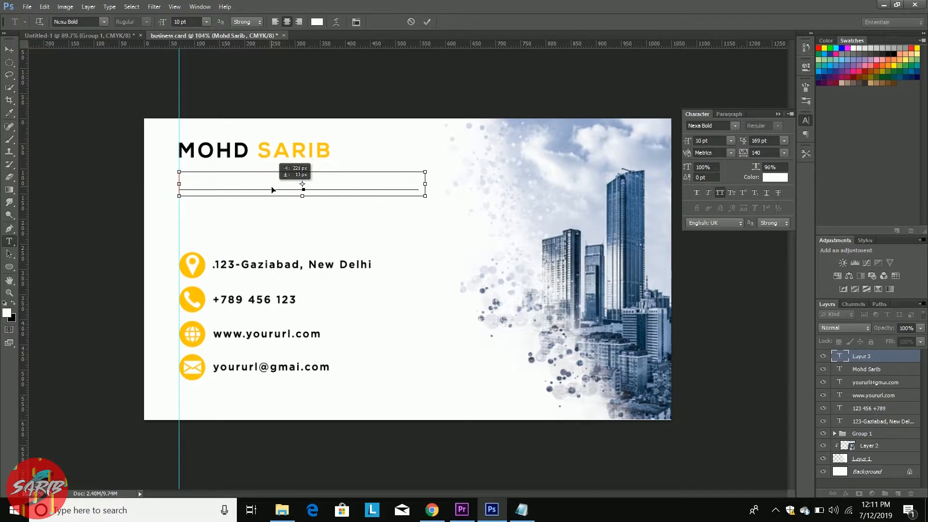
# Step: Format the job title as black 6.01 pt text without all caps and move it to the guide just below the name
pyautogui.hotkey('ctrl', 'a')
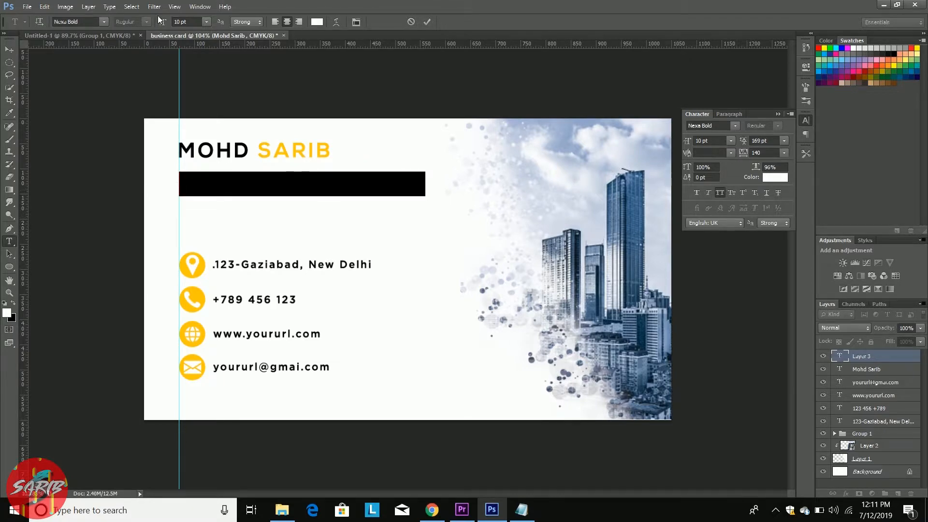
pyautogui.moveTo(168, 23); pyautogui.dragTo(227, 27)
pyautogui.click(317, 22)
pyautogui.click(655, 364)
pyautogui.press('Return')
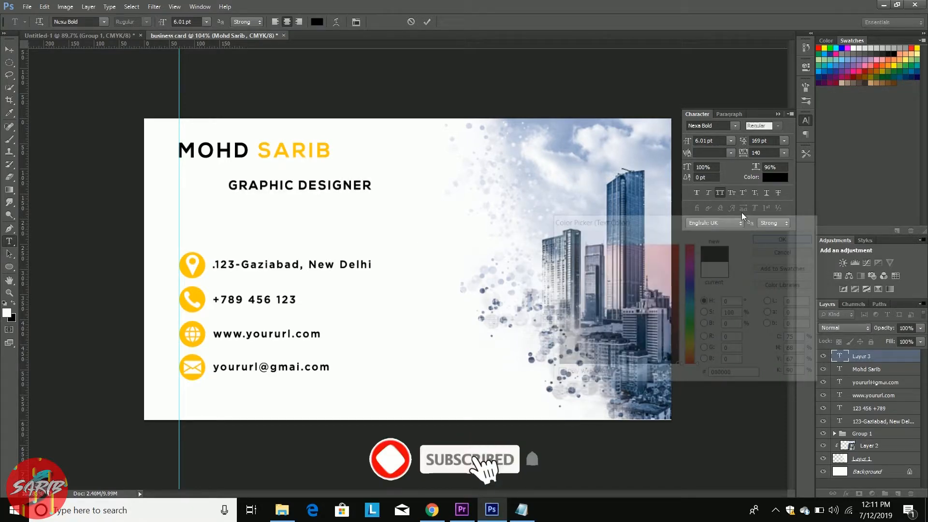
pyautogui.click(721, 191)
pyautogui.moveTo(316, 190); pyautogui.dragTo(258, 176)
# Step: Set the job title's font size to 4 pt and move it against the guide directly beneath the name
pyautogui.click(189, 25)
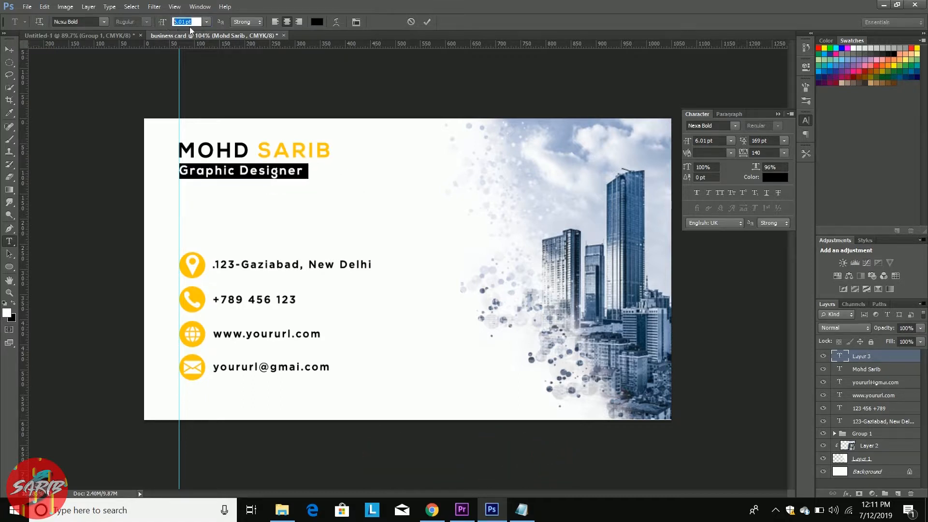
pyautogui.click(206, 22)
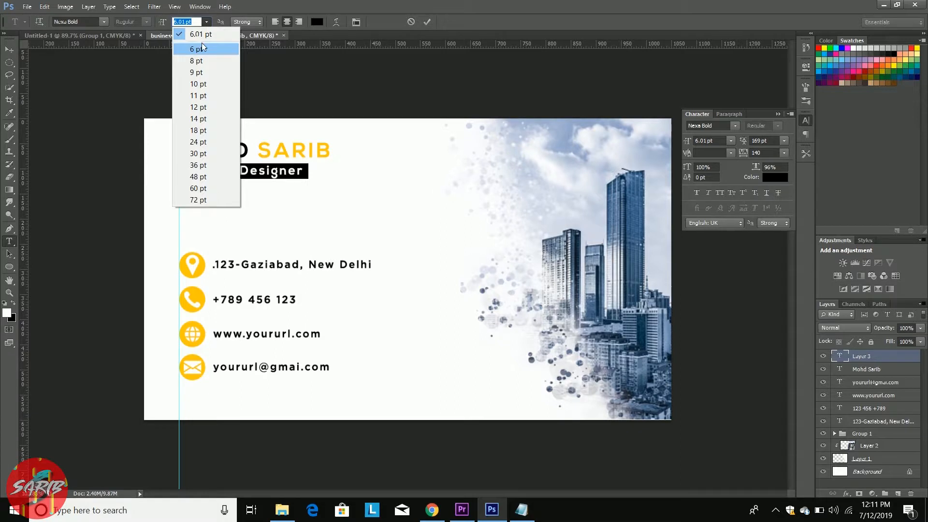
pyautogui.write('48')
pyautogui.press('Return')
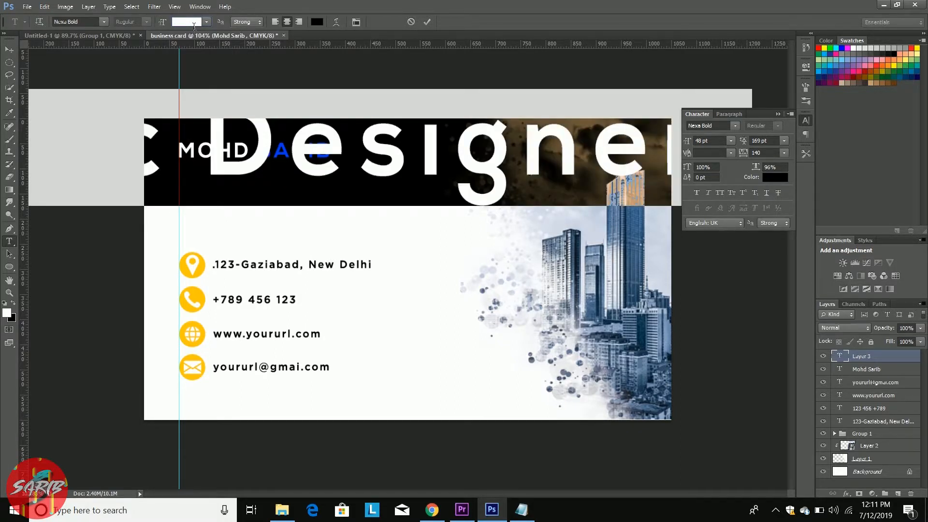
pyautogui.write('4')
pyautogui.press('Return')
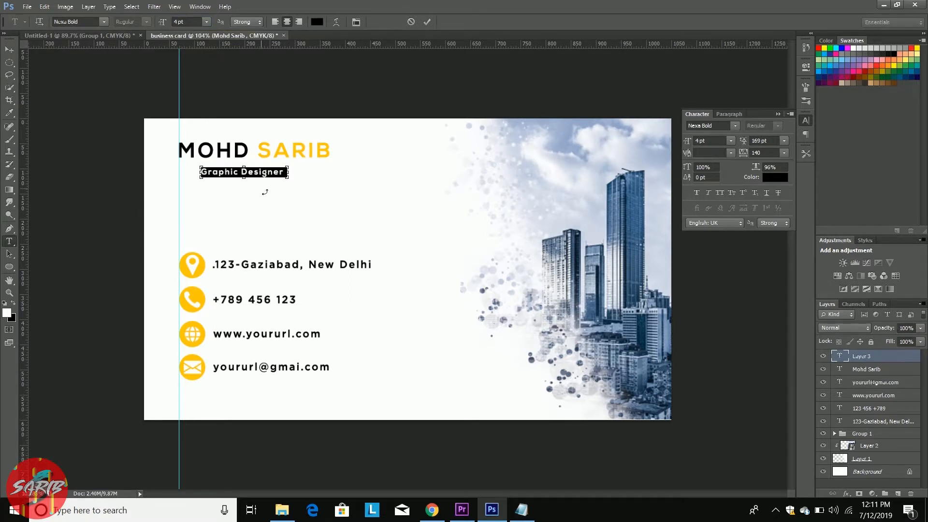
pyautogui.moveTo(265, 177)
pyautogui.mouseDown()
pyautogui.moveTo(244, 169)
pyautogui.moveTo(256, 167)
pyautogui.mouseUp()
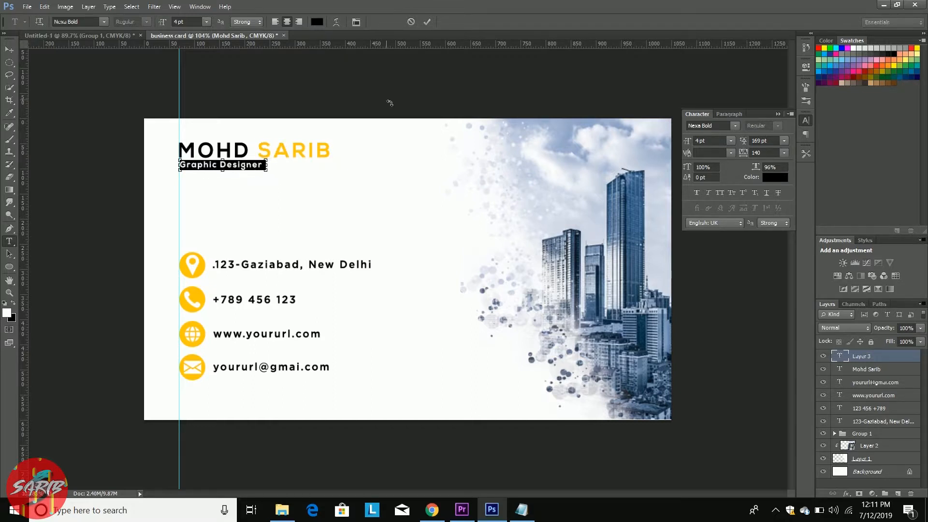
pyautogui.click(426, 22)
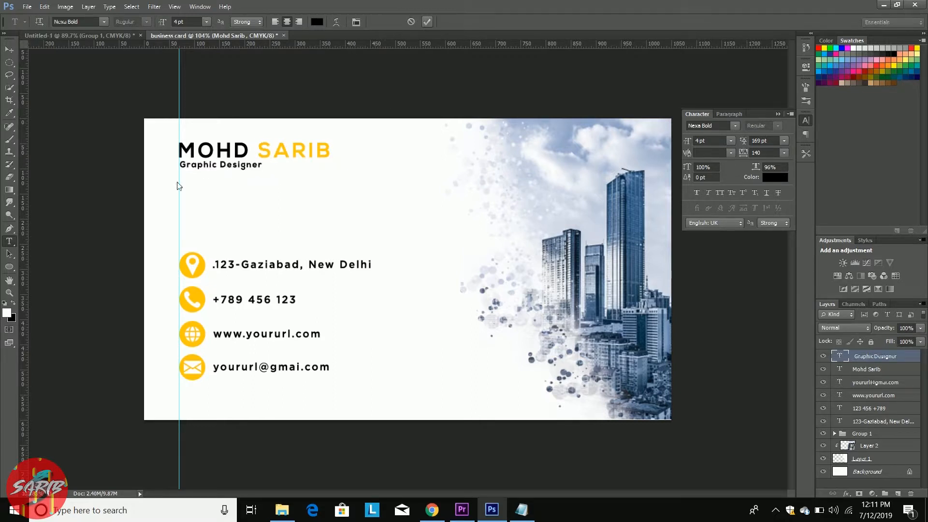
# Step: Color the "Graphic Designer" text with the icons' yellow, #ffc709
pyautogui.tripleClick(231, 170)
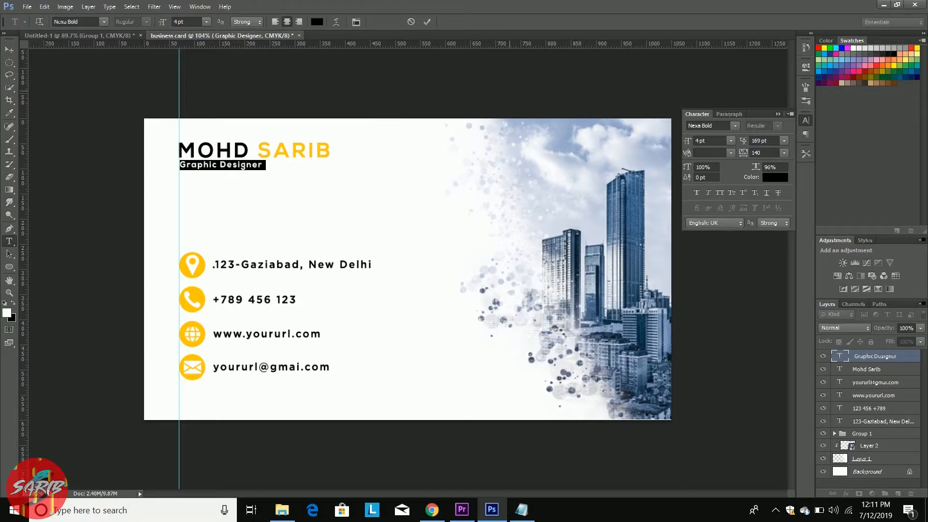
pyautogui.click(777, 178)
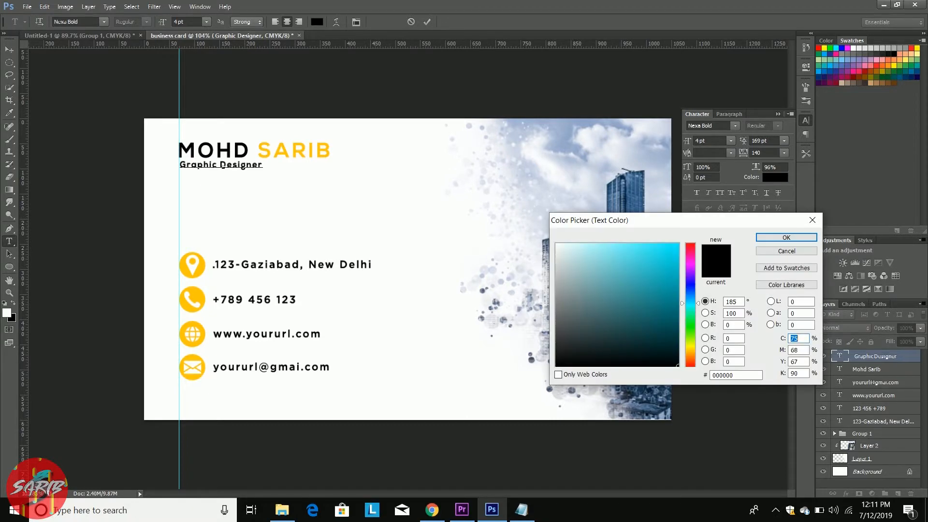
pyautogui.click(201, 271)
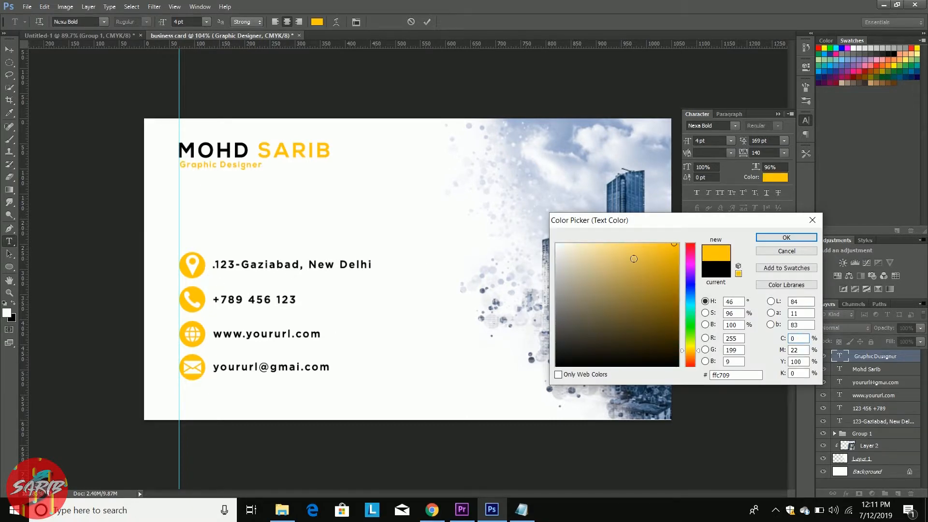
pyautogui.click(786, 237)
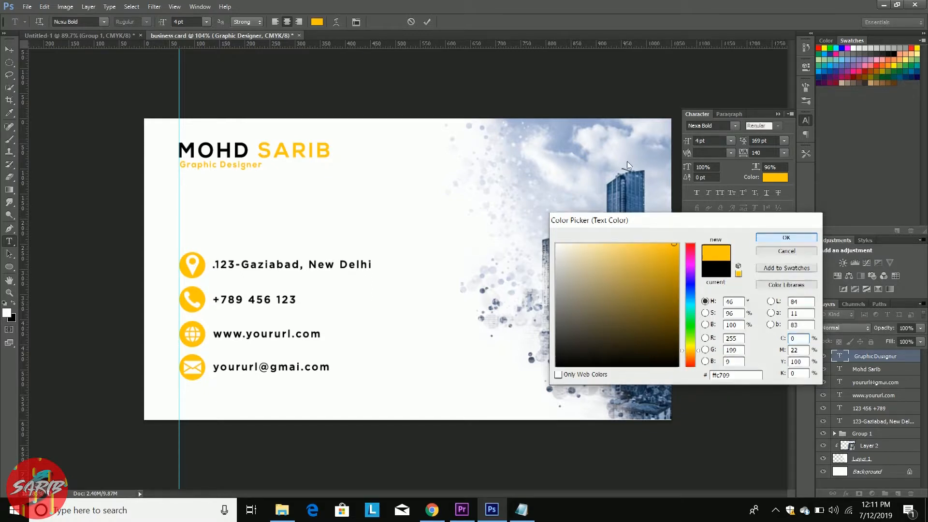
pyautogui.click(427, 22)
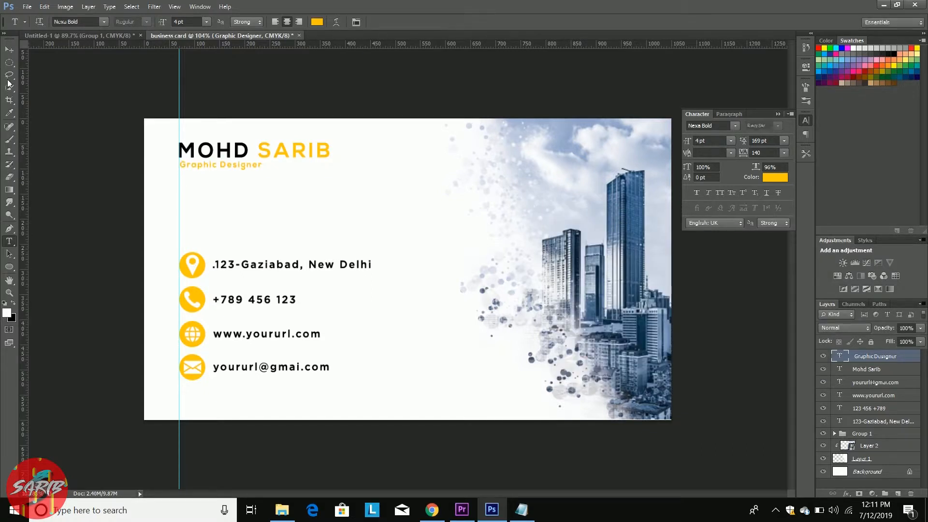
# Step: Draw a black bar about 154 by 3 px above the name, starting at the guide, and add a vertical guide at the first name's end
pyautogui.click(9, 267)
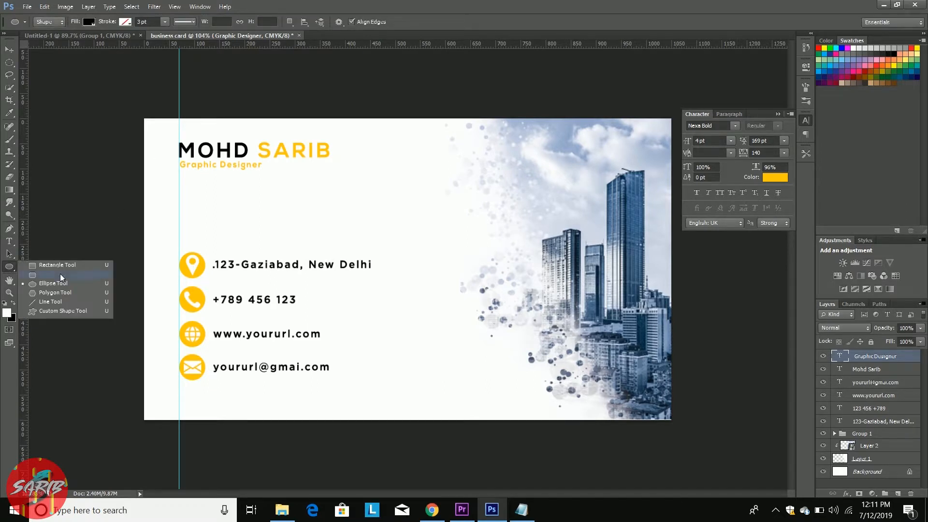
pyautogui.click(62, 265)
pyautogui.moveTo(172, 136); pyautogui.dragTo(248, 137)
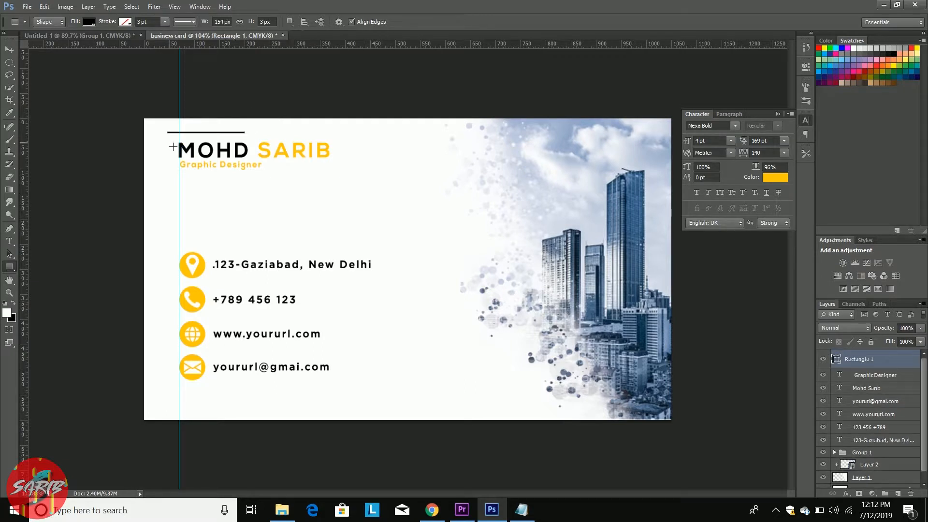
pyautogui.hotkey('ctrl', '+')
pyautogui.moveTo(149, 88); pyautogui.dragTo(167, 100)
pyautogui.moveTo(23, 169); pyautogui.dragTo(200, 188)
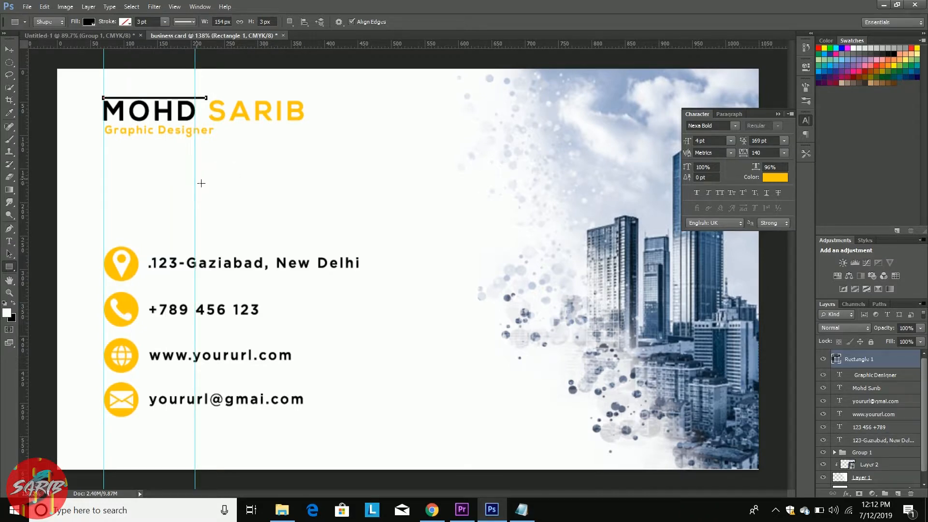
# Step: Shorten the bar above the name to 138 px so that it ends at the second guide
pyautogui.hotkey('ctrl', 't')
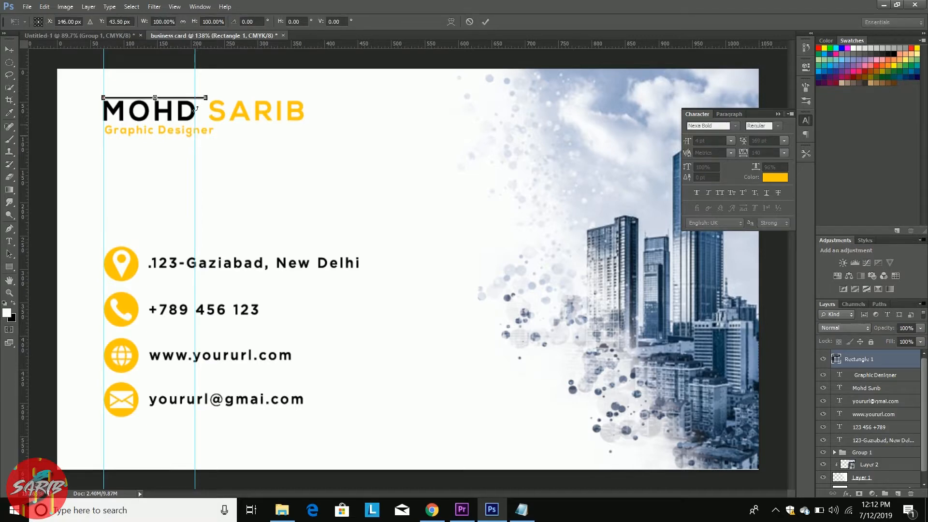
pyautogui.scroll(5, 191, 114)
pyautogui.moveTo(203, 98); pyautogui.dragTo(221, 225)
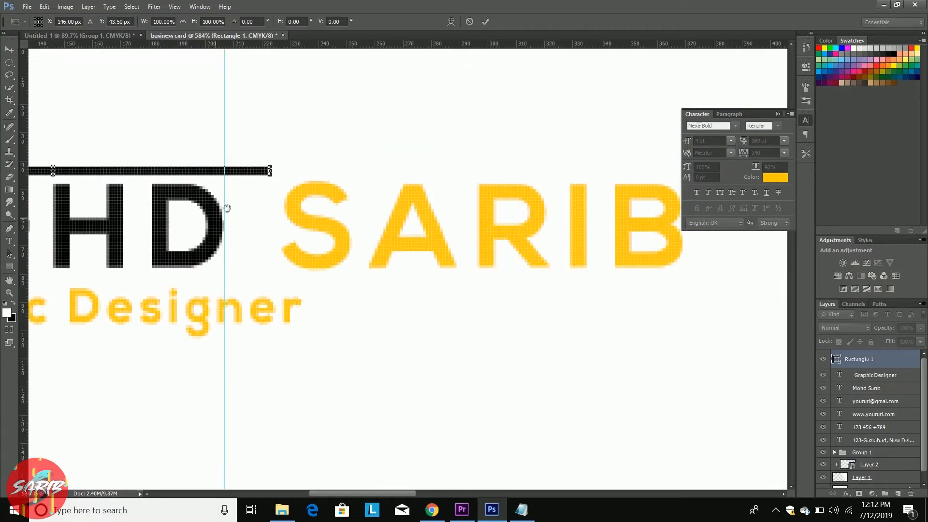
pyautogui.moveTo(271, 172); pyautogui.dragTo(231, 179)
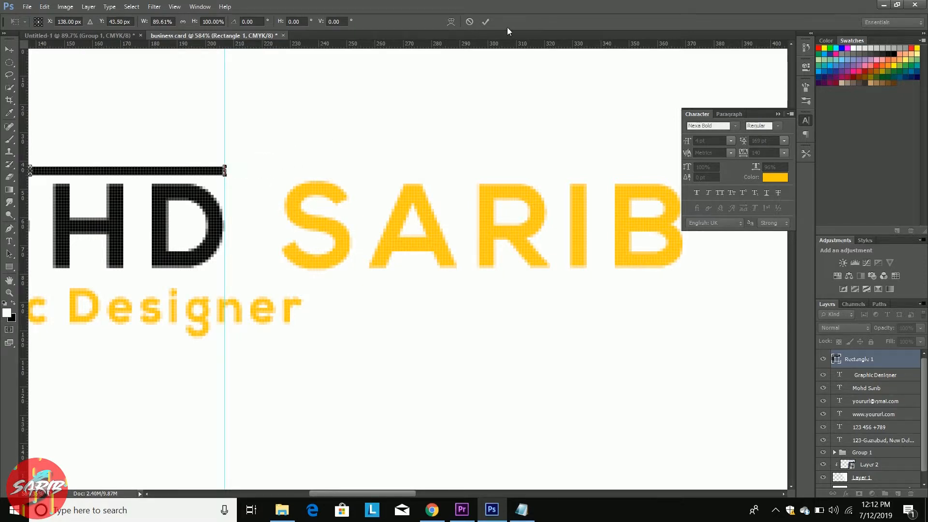
pyautogui.click(485, 22)
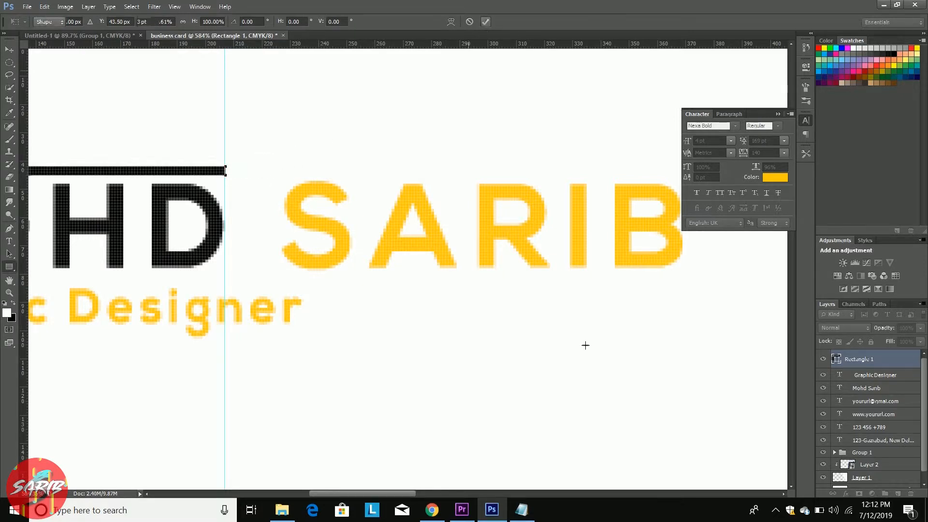
# Step: Recolor the bar above the name with the yellow sampled from the surname
pyautogui.doubleClick(838, 363)
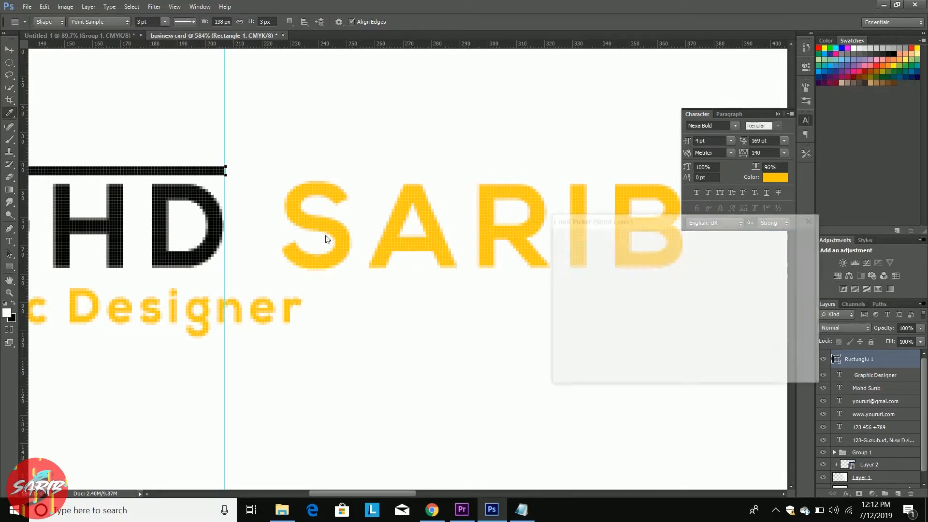
pyautogui.click(497, 263)
pyautogui.click(787, 238)
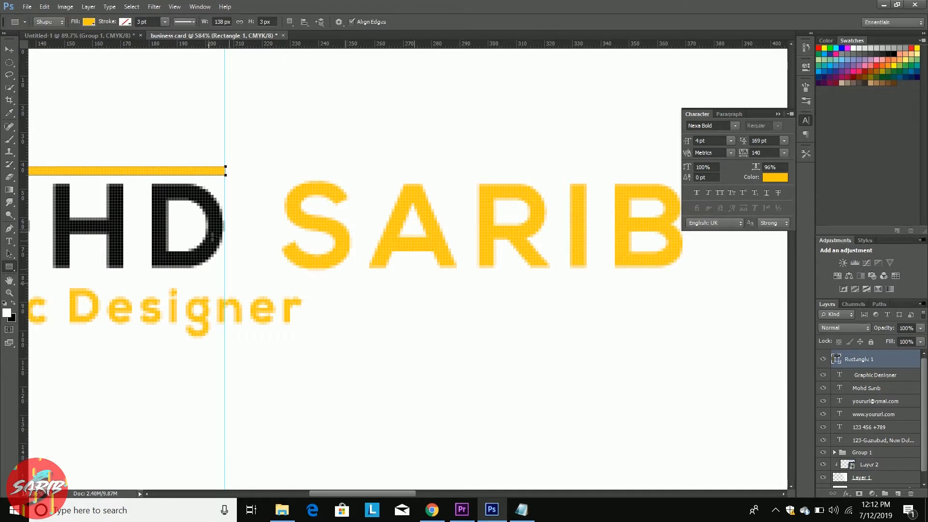
# Step: Scale the yellow bar's width to about 52%, keeping its start at the first guide
pyautogui.hotkey('ctrl', '0')
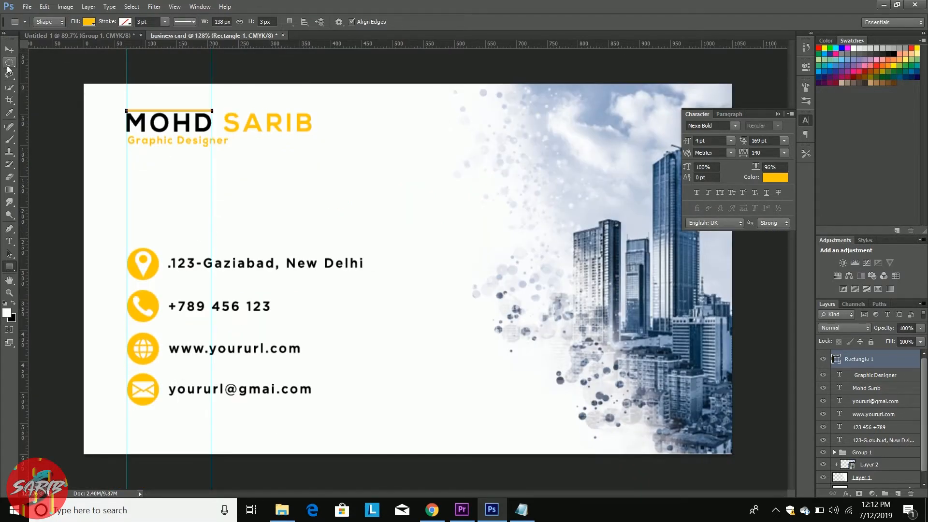
pyautogui.scroll(6, 125, 151)
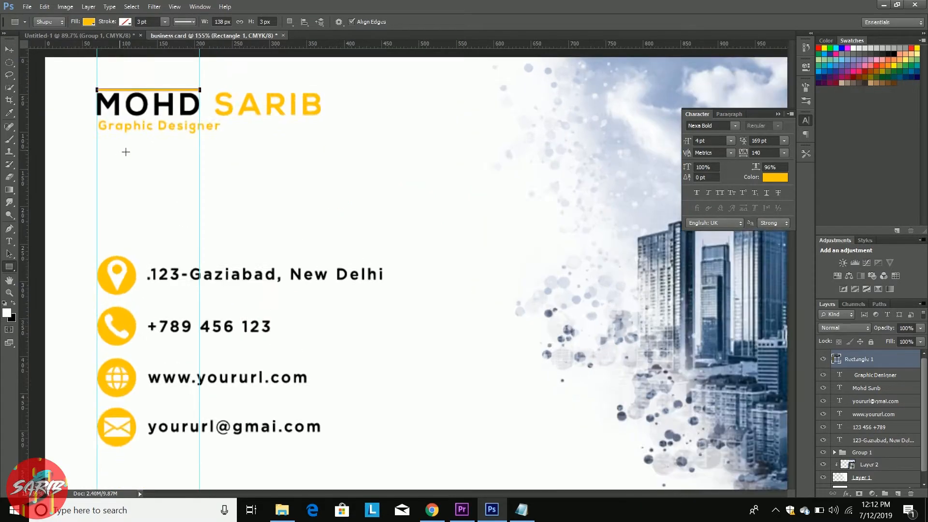
pyautogui.moveTo(202, 276); pyautogui.dragTo(214, 360)
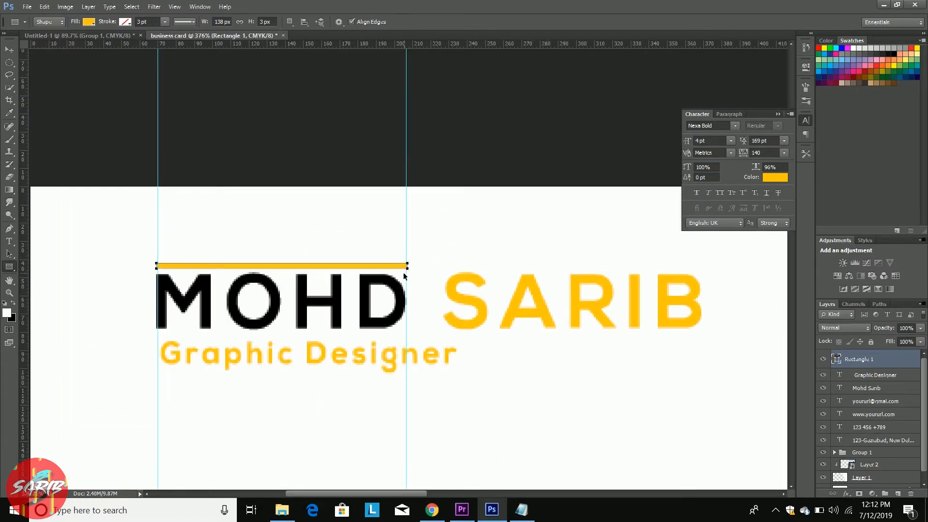
pyautogui.hotkey('ctrl', 't')
pyautogui.moveTo(410, 268); pyautogui.dragTo(291, 276)
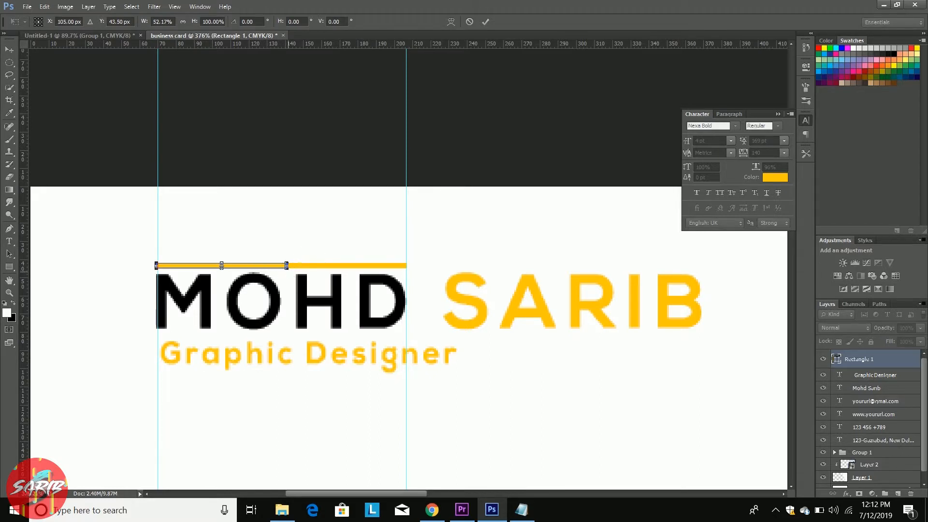
pyautogui.click(486, 22)
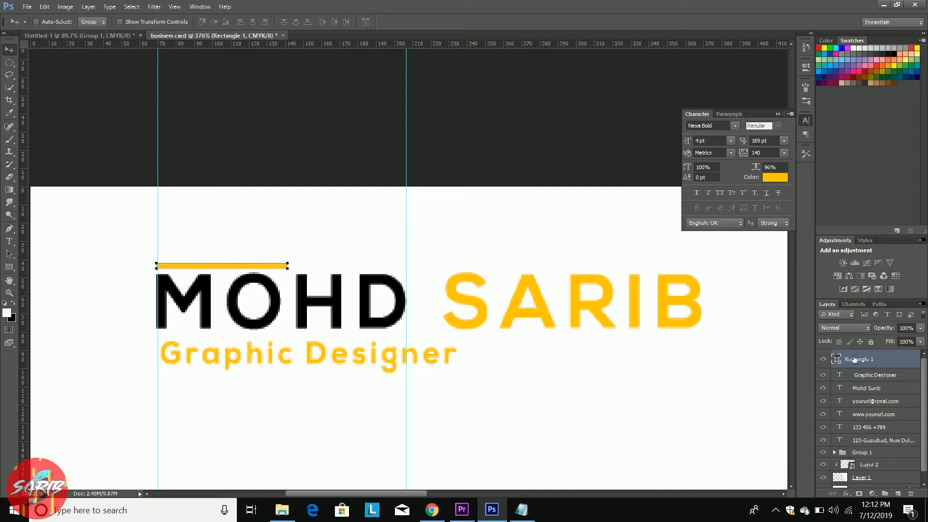
# Step: Duplicate the yellow bar, place the copy beside it with a small gap, and shorten the copy to end at the second guide
pyautogui.hotkey('ctrl', 'j')
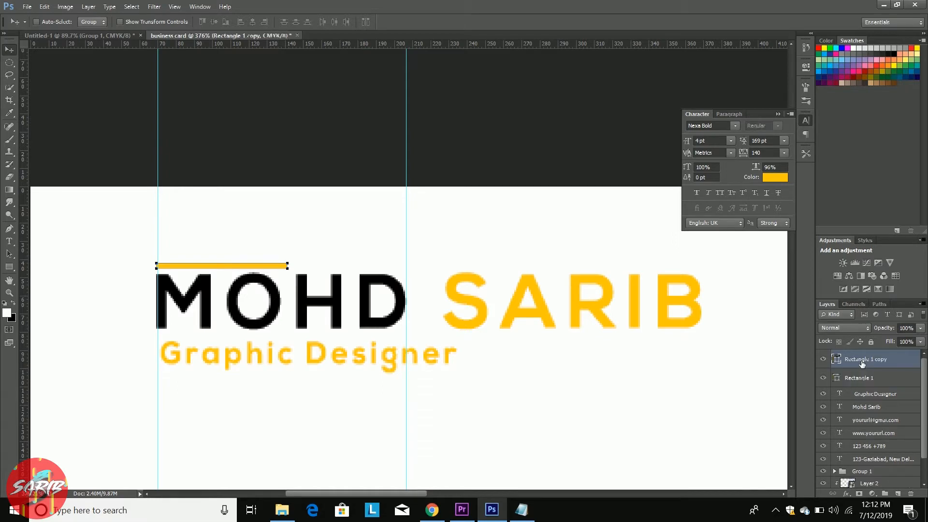
pyautogui.moveTo(251, 269); pyautogui.dragTo(392, 267)
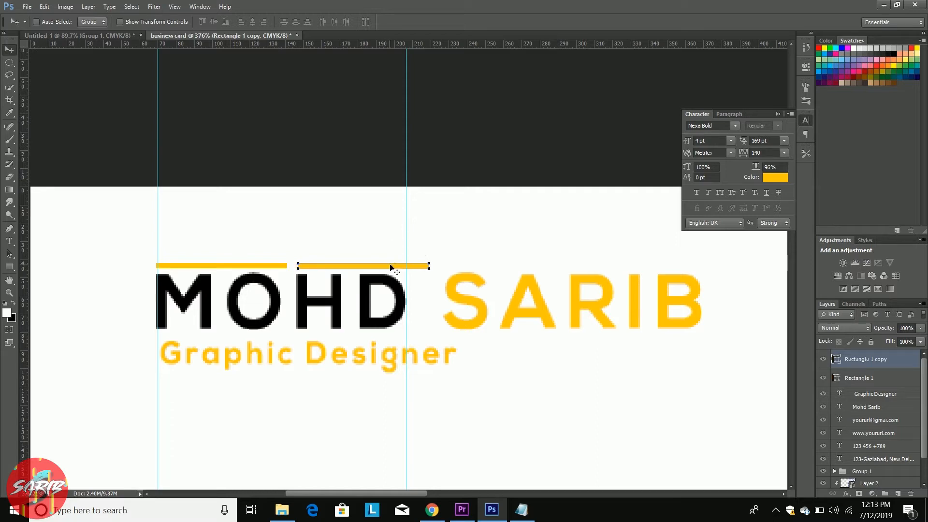
pyautogui.hotkey('ctrl', 't')
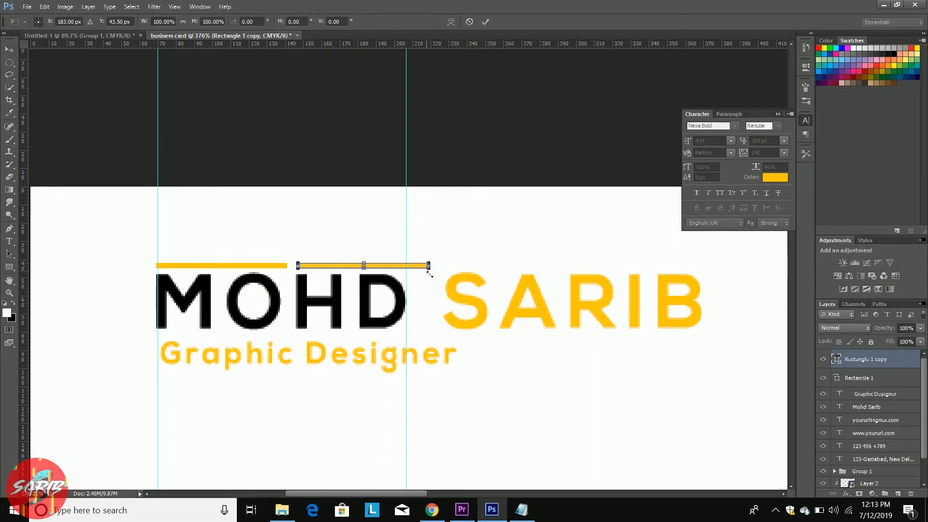
pyautogui.moveTo(429, 268); pyautogui.dragTo(407, 266)
pyautogui.click(486, 22)
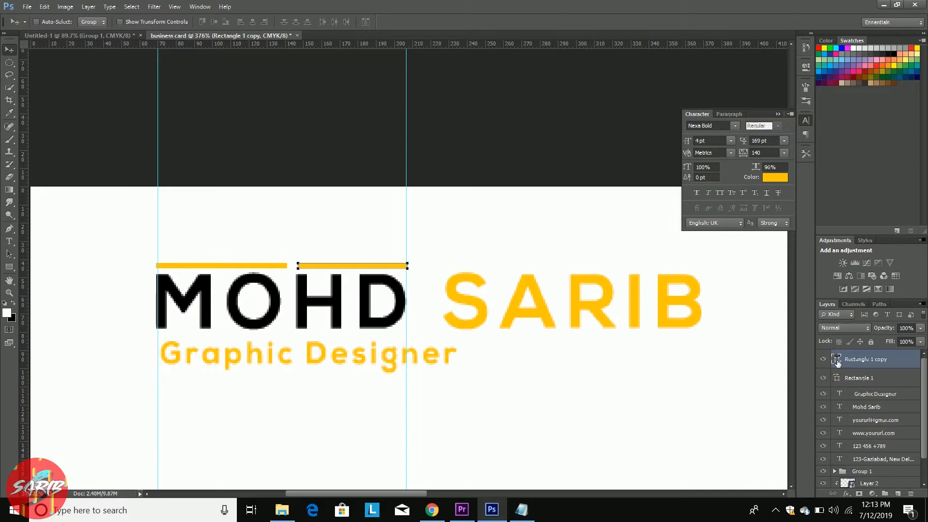
# Step: Recolor the second bar with the first name's black (000000) and hide the guides
pyautogui.click(338, 311)
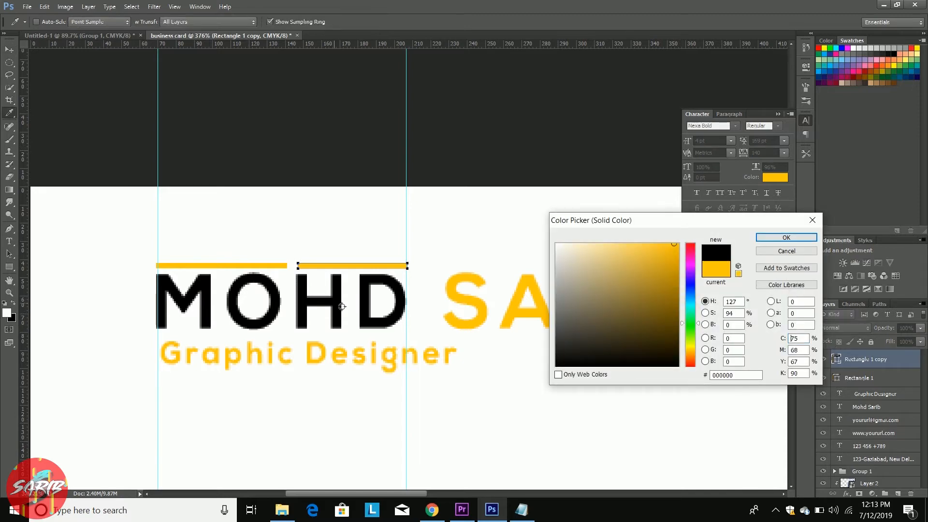
pyautogui.click(786, 237)
pyautogui.press('v')
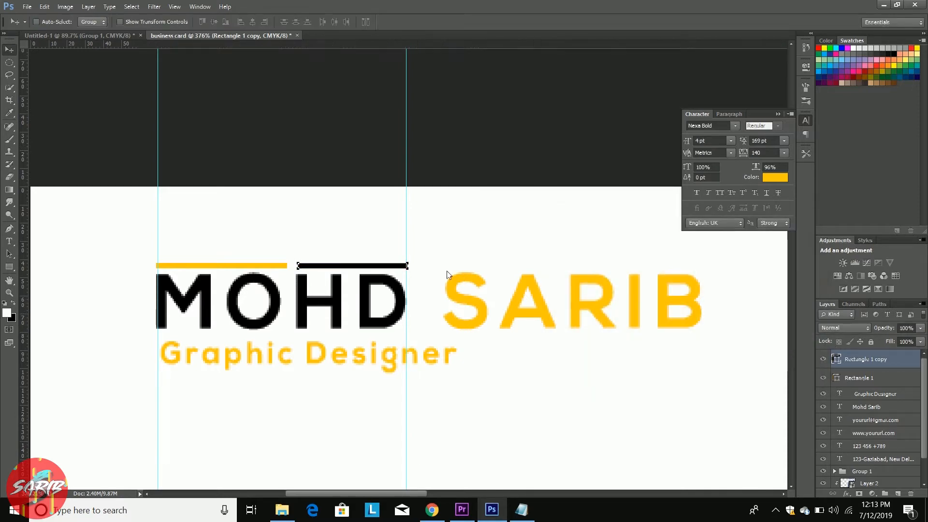
pyautogui.scroll(-3, 380, 295)
pyautogui.hotkey('ctrl', 'h')
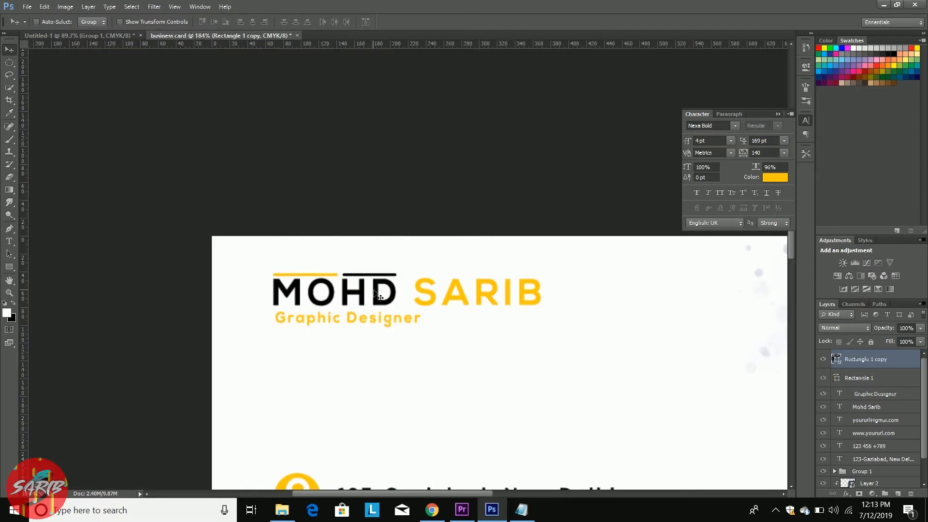
pyautogui.scroll(-2, 352, 326)
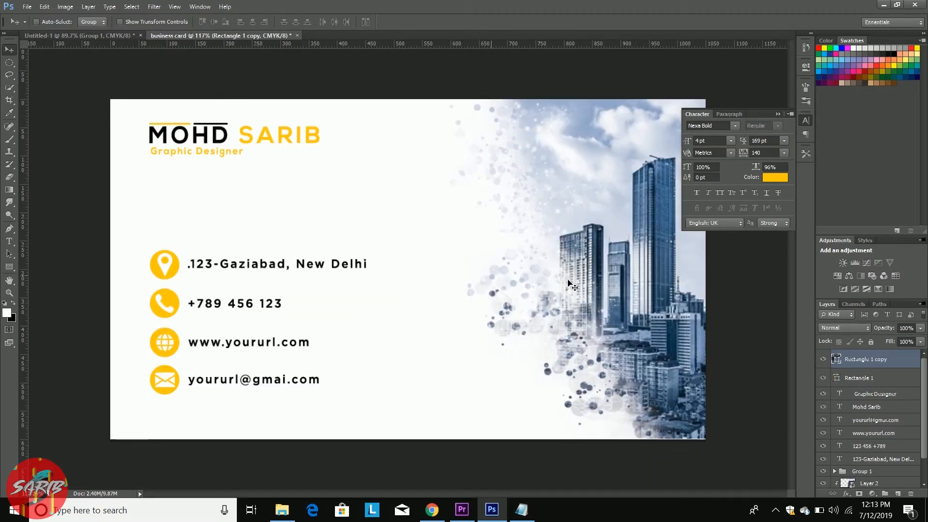
# Step: Move both bars up 10 px together and group them
pyautogui.keyDown('shift'); pyautogui.click(892, 379); pyautogui.keyUp('shift')
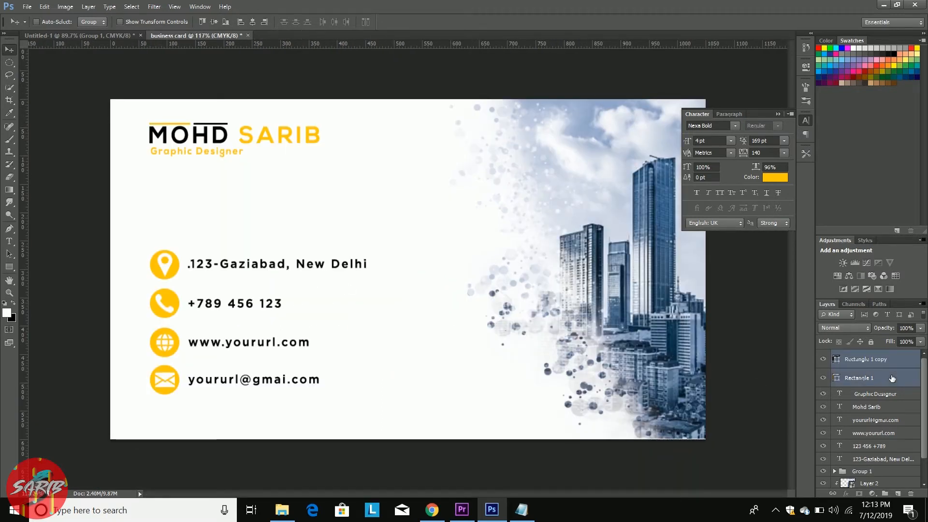
pyautogui.hotkey('shift', 'Up')
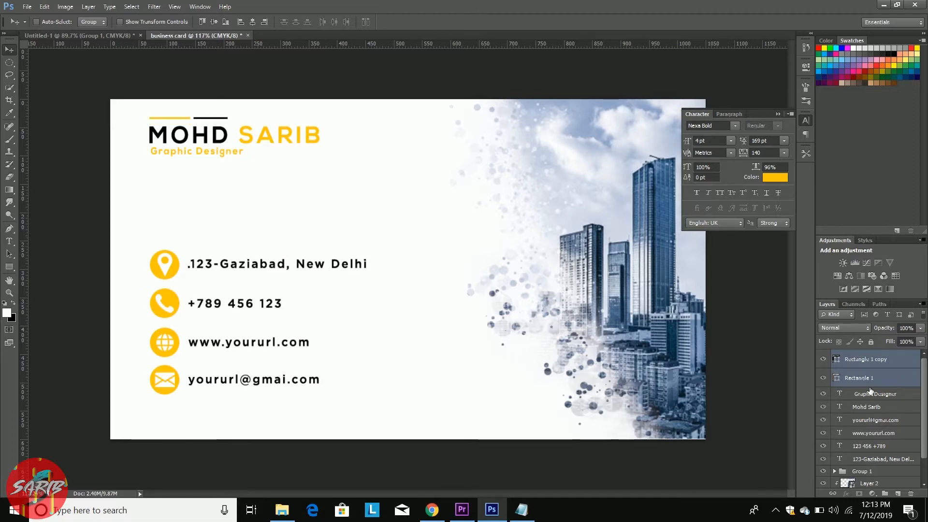
pyautogui.hotkey('ctrl', 'g')
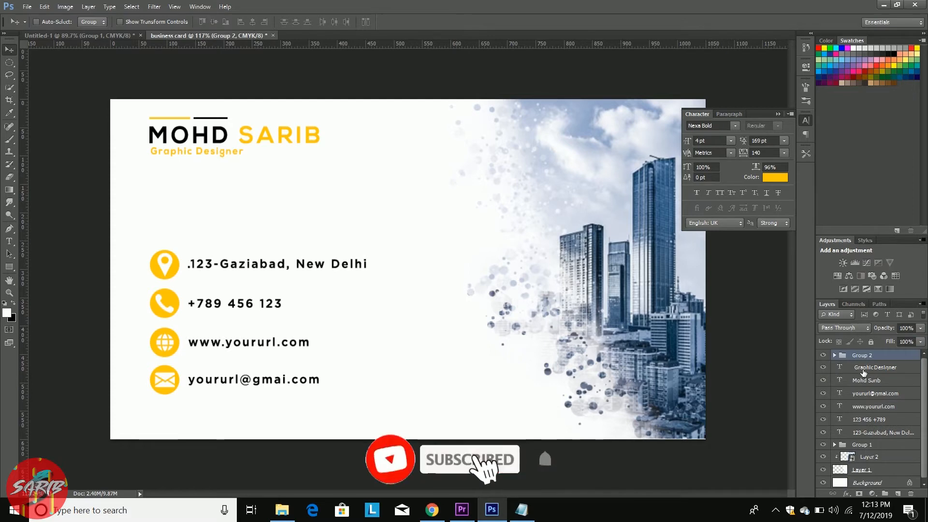
# Step: Align the left edges of the job title, the name and the bar group
pyautogui.keyDown('ctrl'); pyautogui.click(863, 370); pyautogui.keyUp('ctrl')
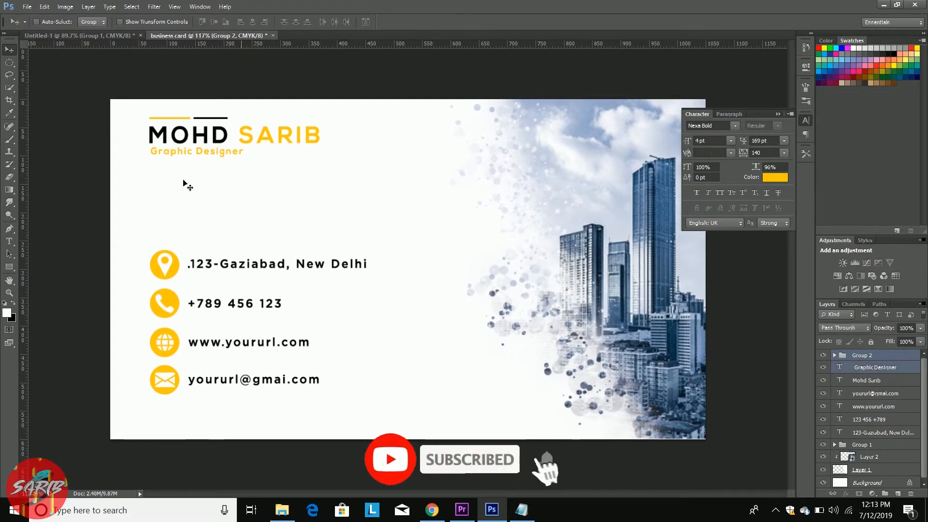
pyautogui.click(239, 21)
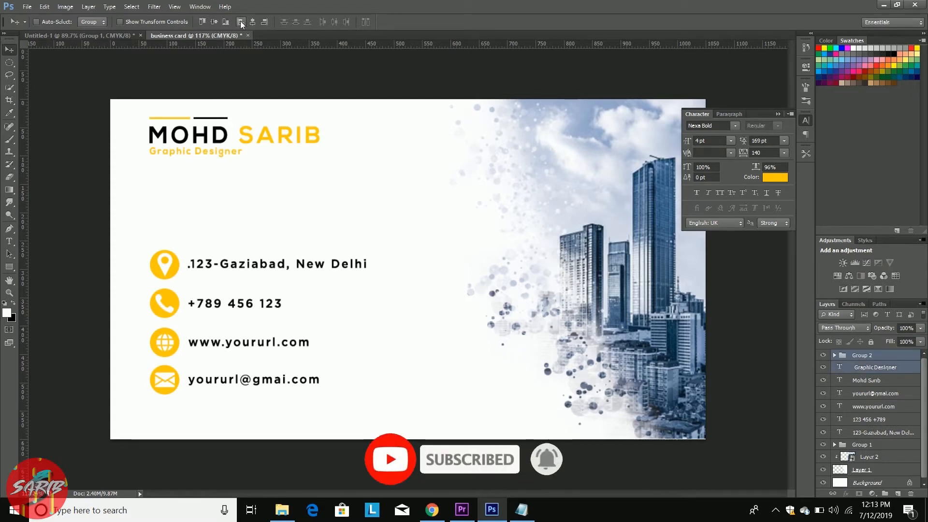
pyautogui.click(886, 380)
pyautogui.keyDown('shift'); pyautogui.click(880, 368); pyautogui.keyUp('shift')
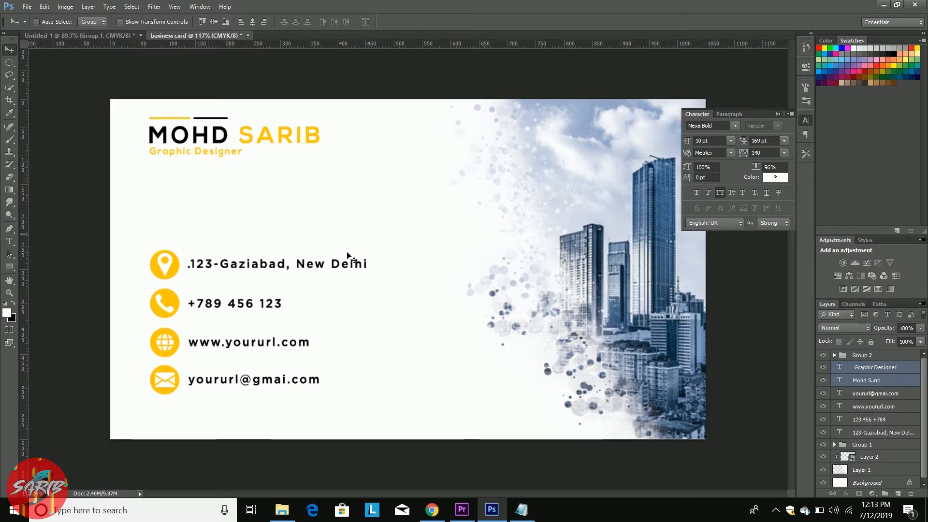
pyautogui.click(874, 357)
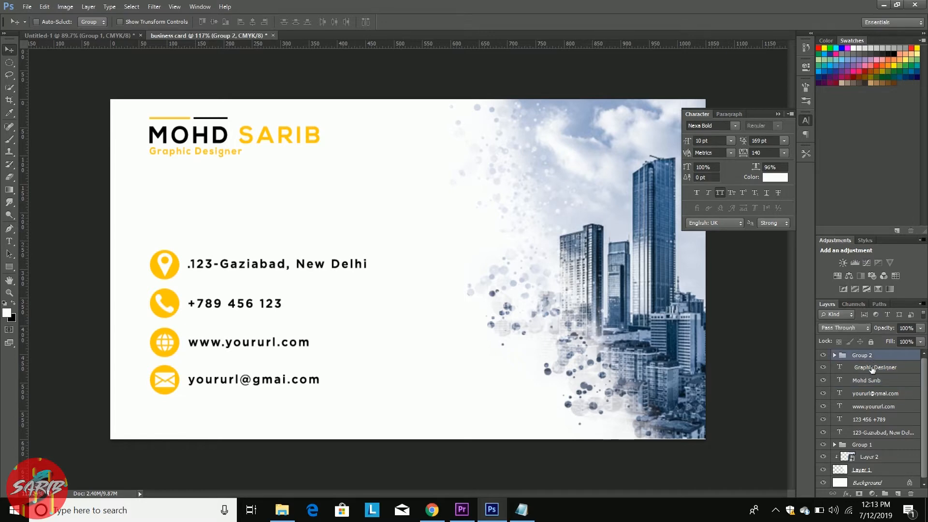
pyautogui.keyDown('ctrl'); pyautogui.click(870, 381); pyautogui.keyUp('ctrl')
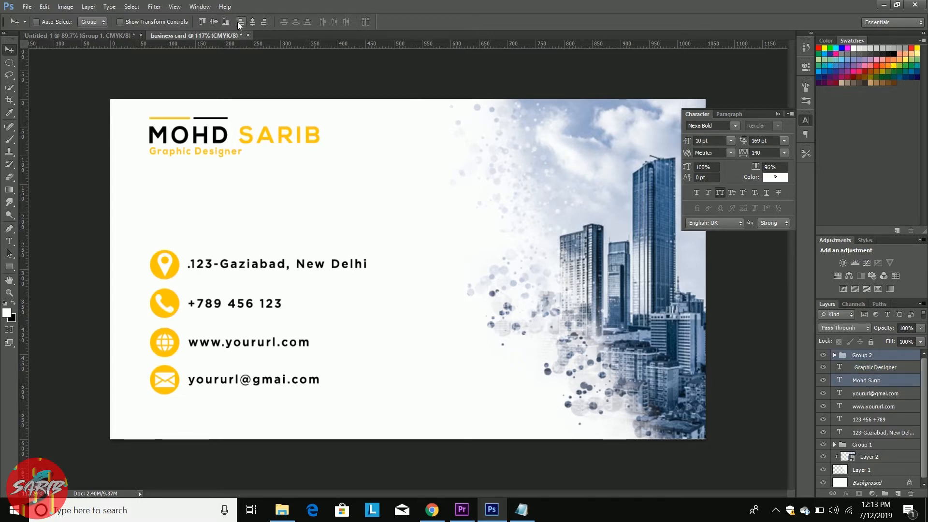
pyautogui.moveTo(24, 218); pyautogui.dragTo(15, 259)
# Step: Move the bar group, name and job title down 20 px together and collapse the character settings
pyautogui.scroll(-5, 499, 289)
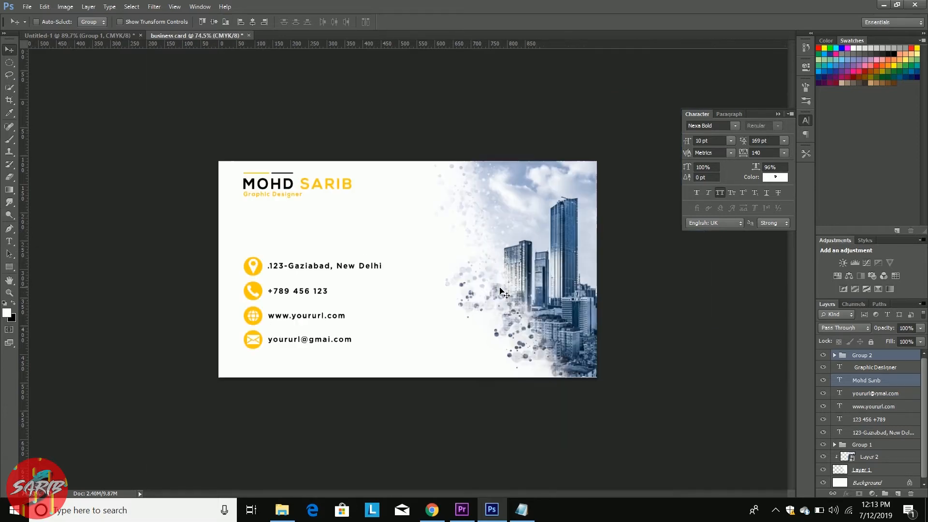
pyautogui.keyDown('ctrl'); pyautogui.click(888, 368); pyautogui.keyUp('ctrl')
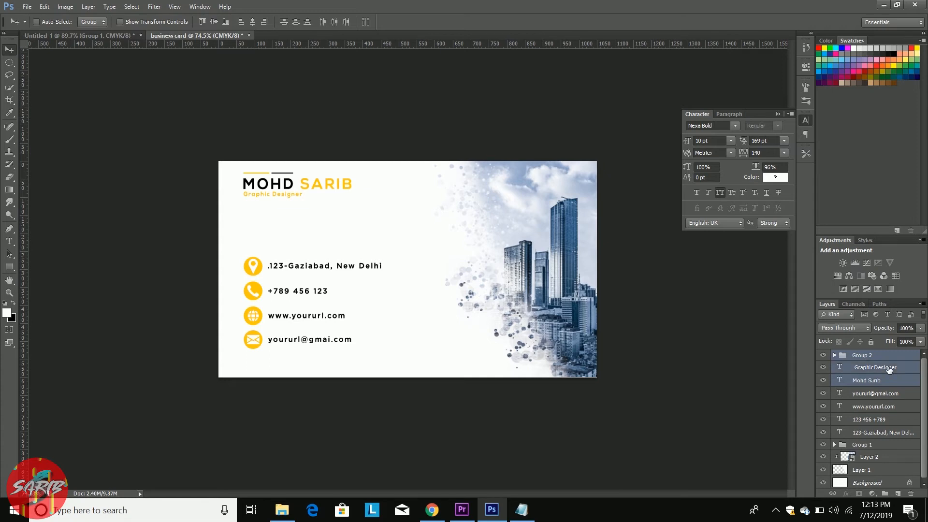
pyautogui.hotkey('shift', 'Down')
pyautogui.hotkey('shift', 'Down')
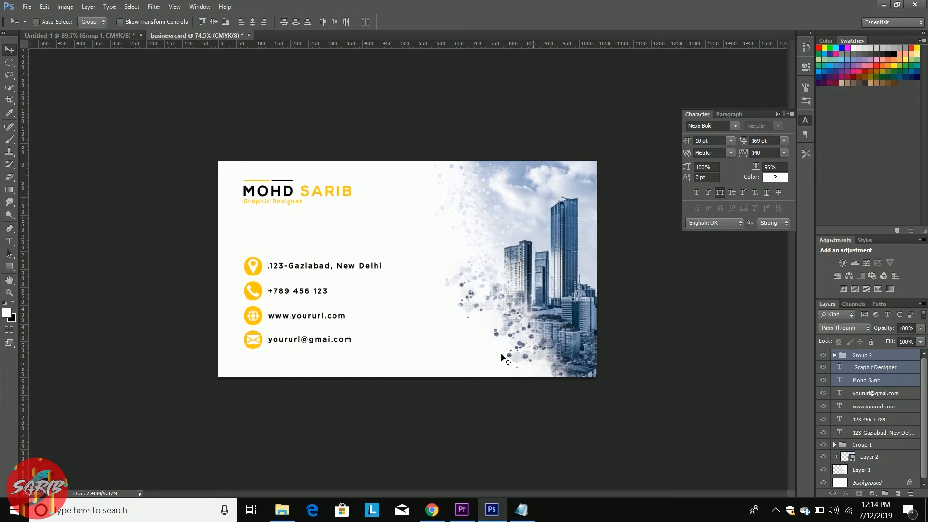
pyautogui.scroll(-2, 408, 266)
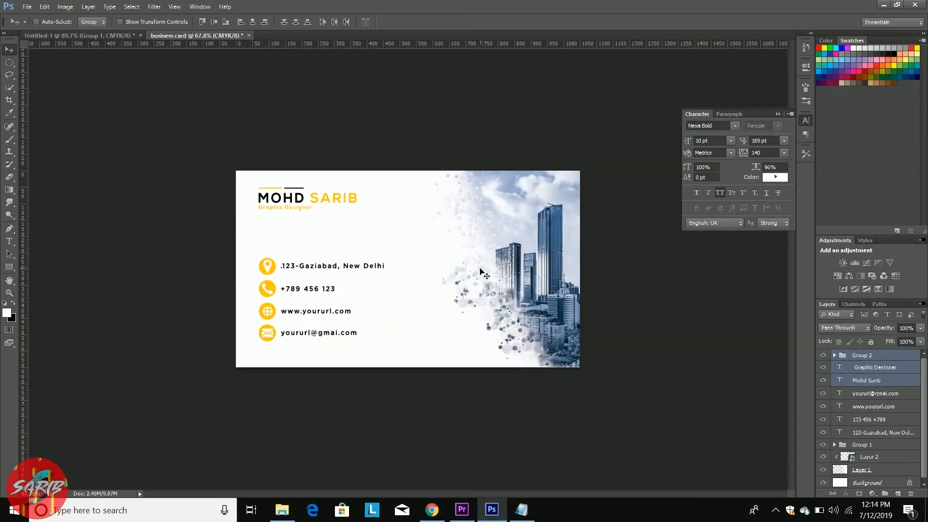
pyautogui.click(777, 115)
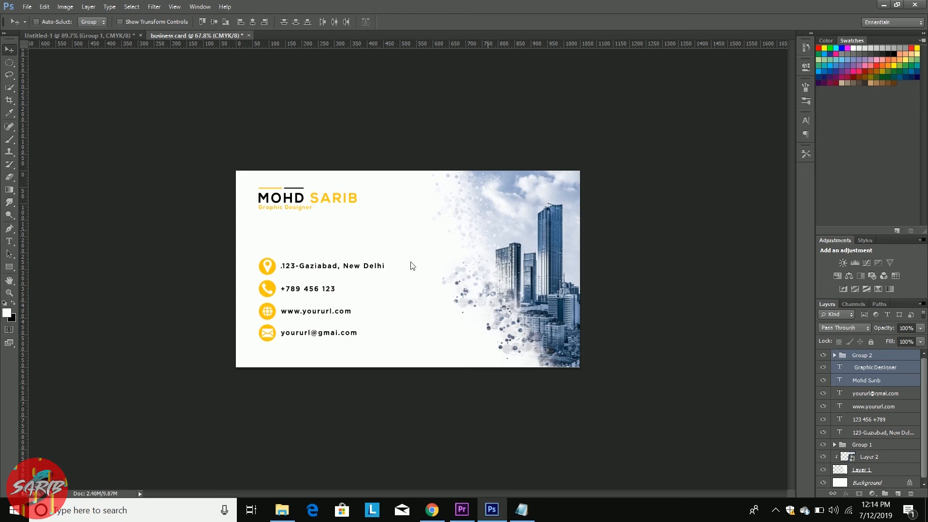
# Step: Save a copy of the card to the Desktop in JPEG format, starting the file name with the designer's surname
pyautogui.hotkey('ctrl', 'alt', 's')
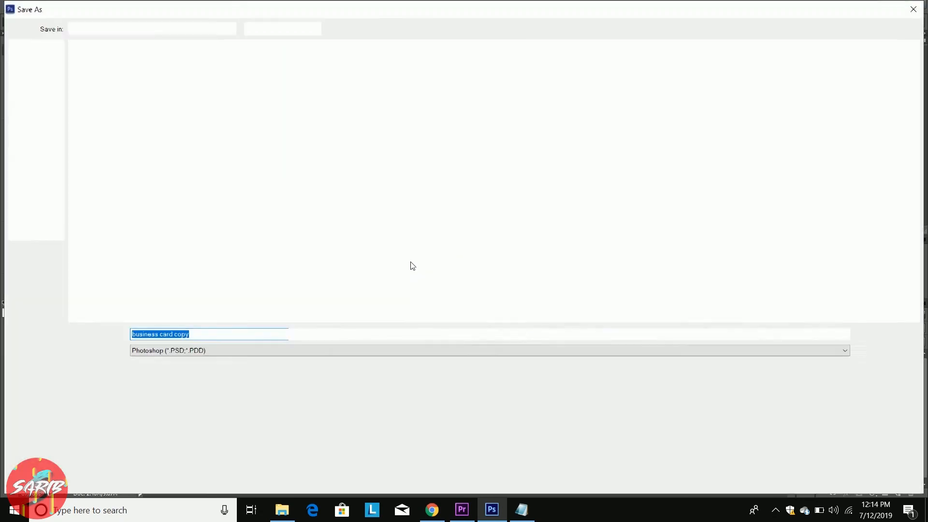
pyautogui.click(188, 350)
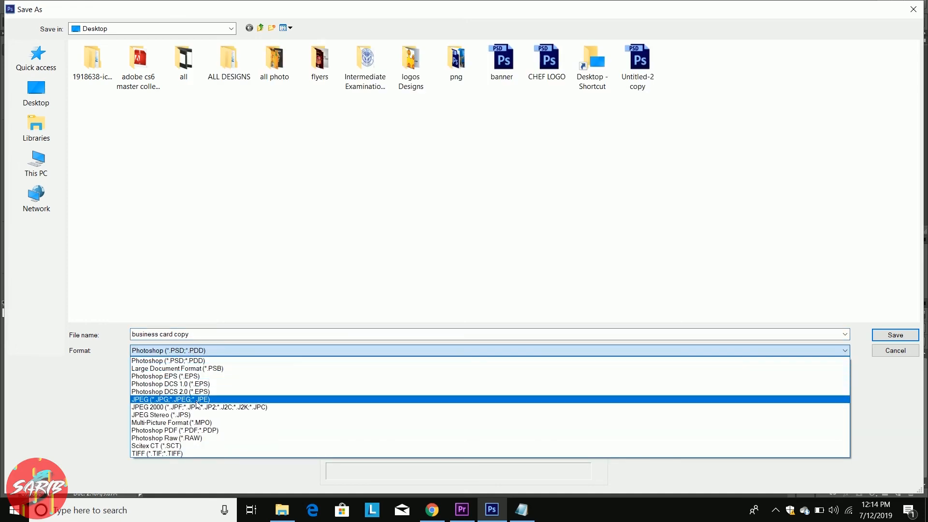
pyautogui.click(189, 399)
pyautogui.click(148, 334)
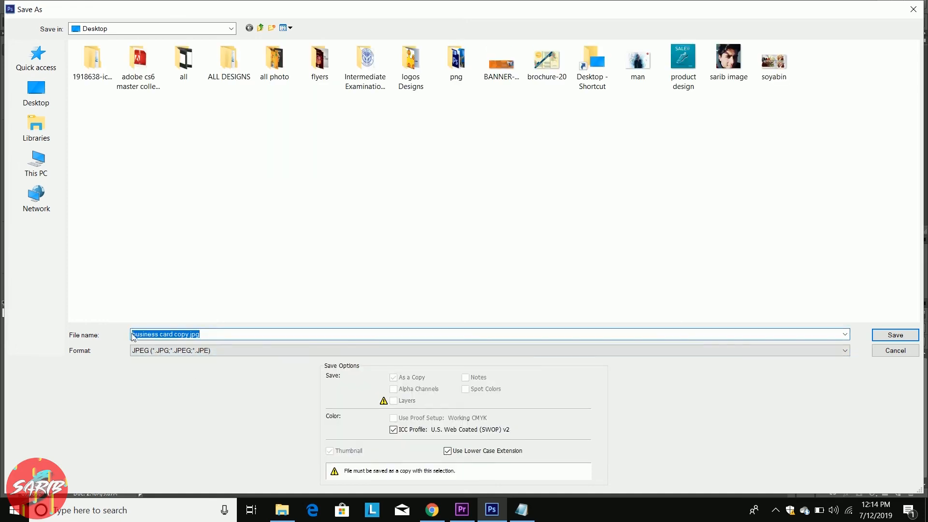
pyautogui.write('SAR')
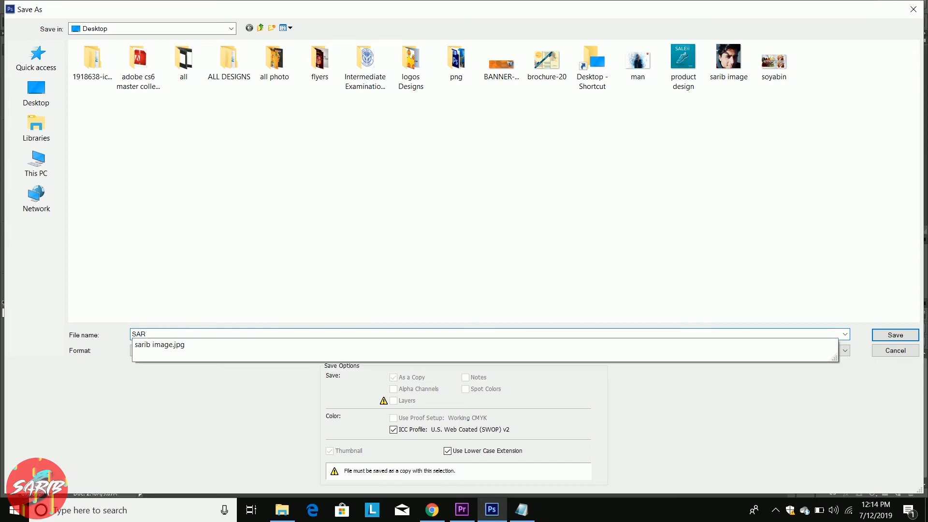
pyautogui.write('IB B')
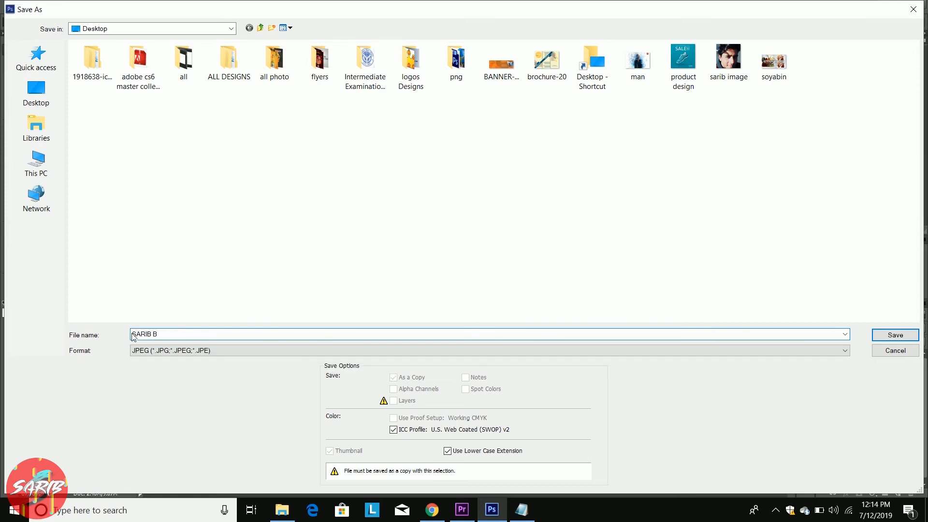